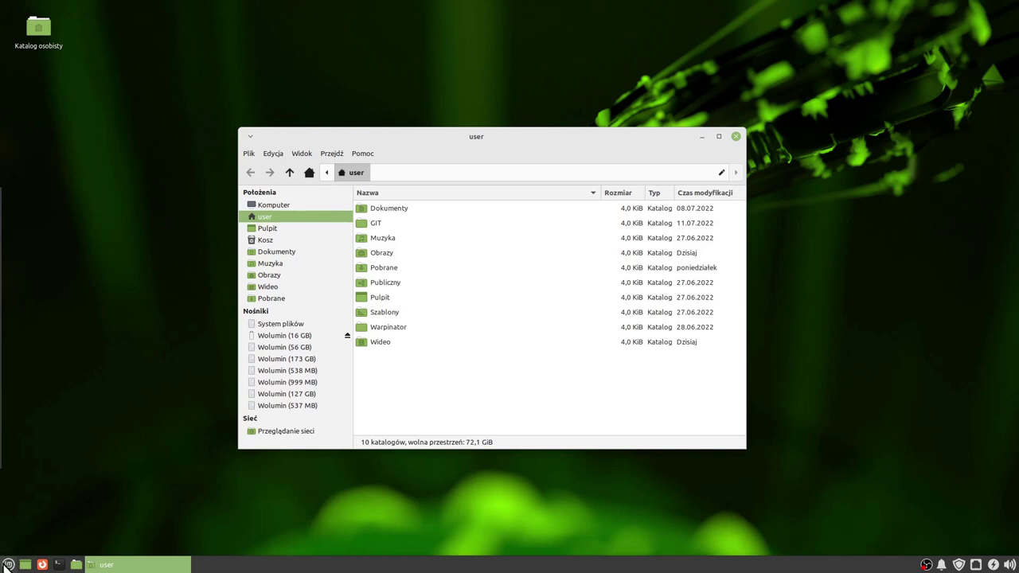
# Open the Software Manager (Menedżer oprogramowania) and display its Internet category.
pyautogui.click(8, 565)
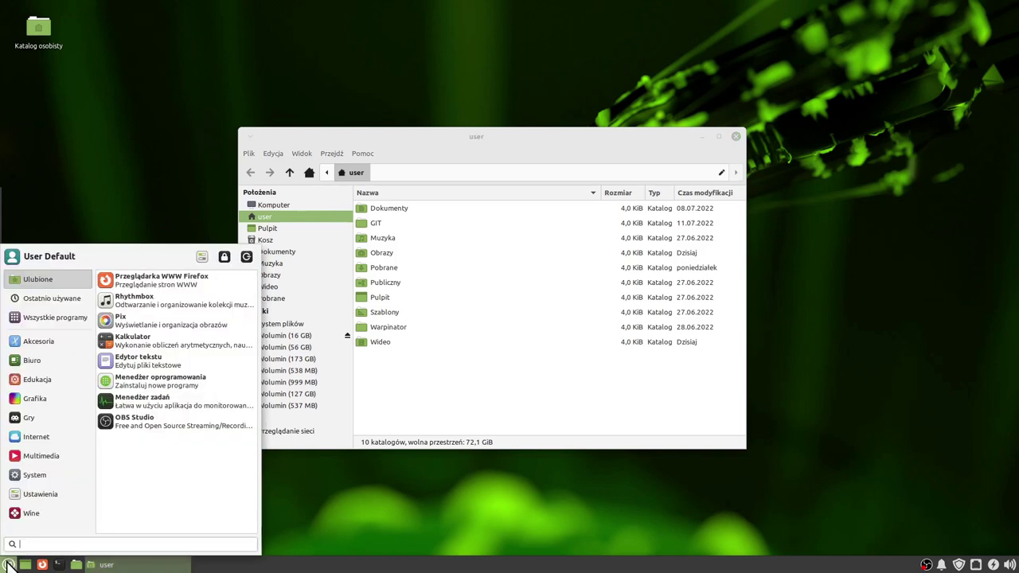
pyautogui.moveTo(40, 478)
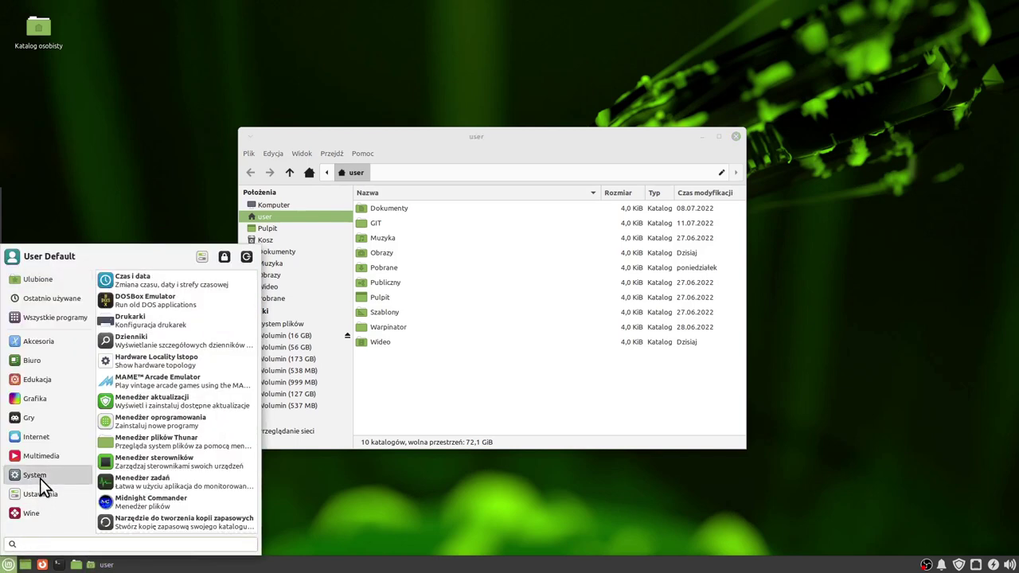
pyautogui.click(153, 424)
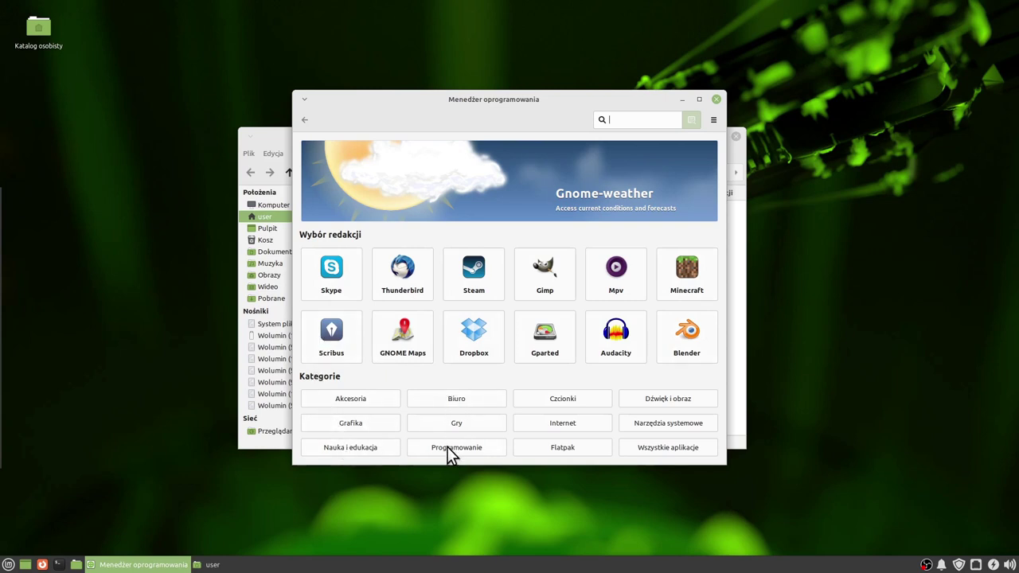
pyautogui.click(538, 428)
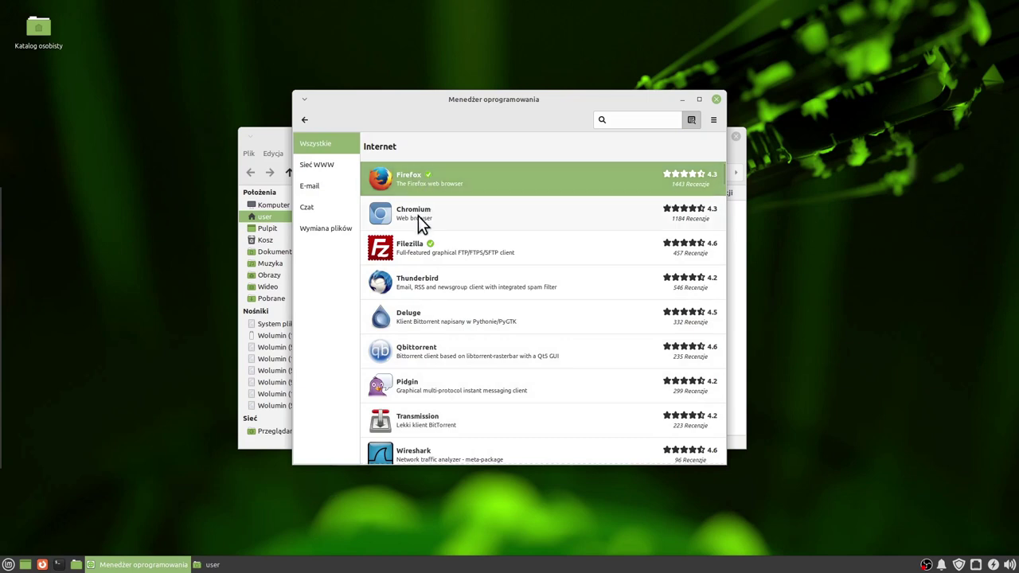
# Install the Chromium web browser, authenticating with the account password, and launch it briefly before closing it.
pyautogui.click(419, 217)
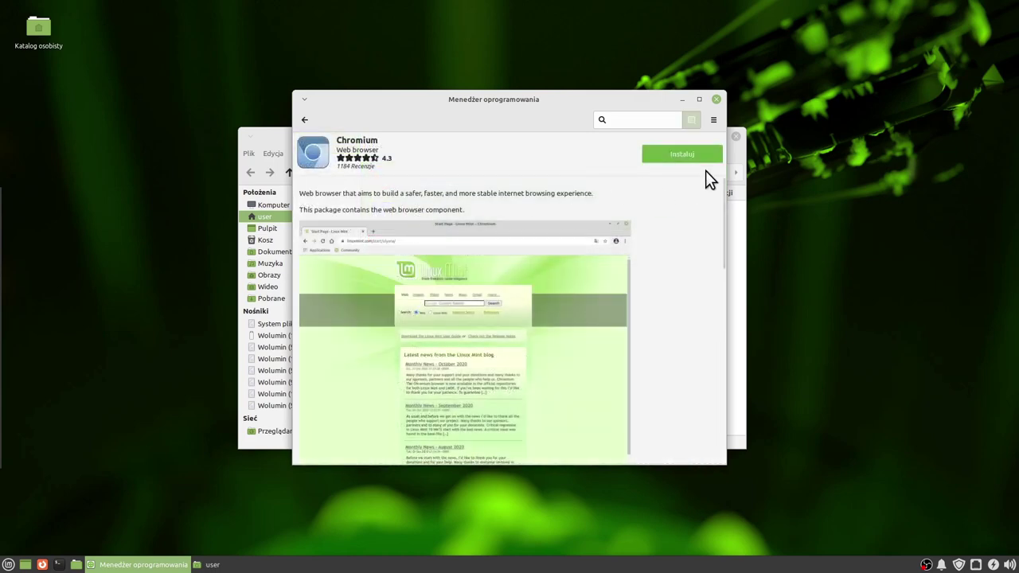
pyautogui.click(689, 156)
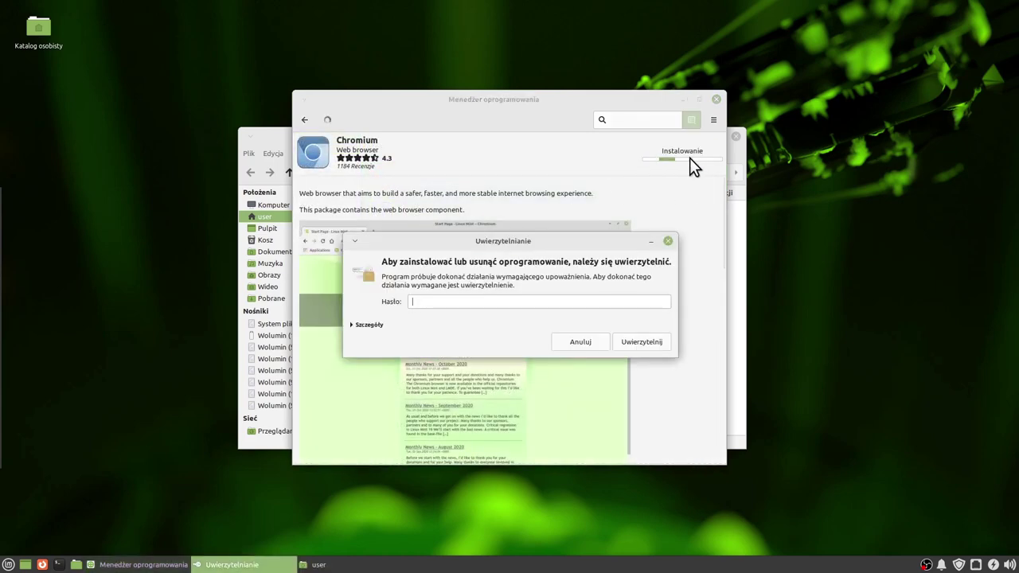
pyautogui.write('•••••••')
pyautogui.press('Return')
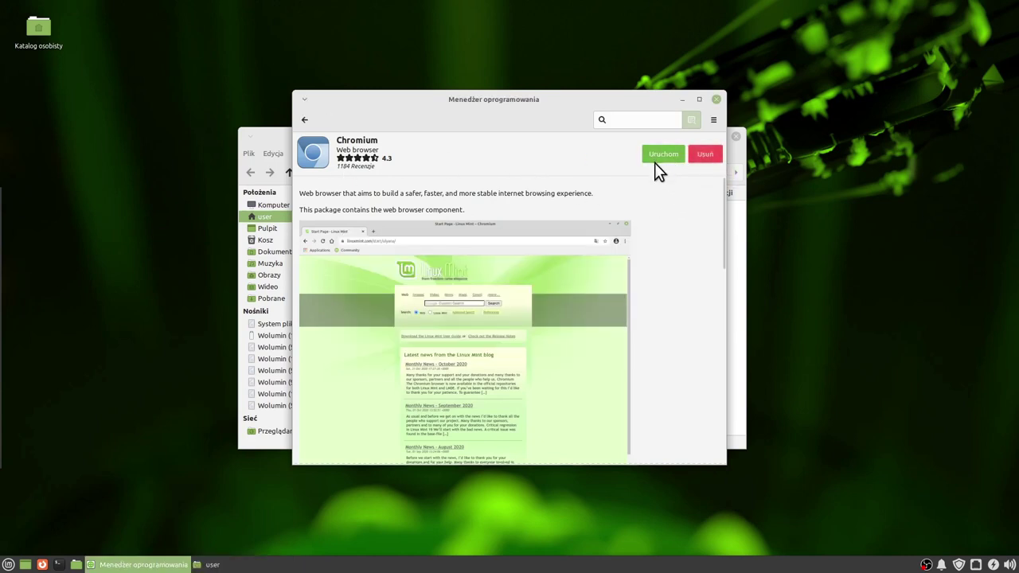
pyautogui.click(655, 157)
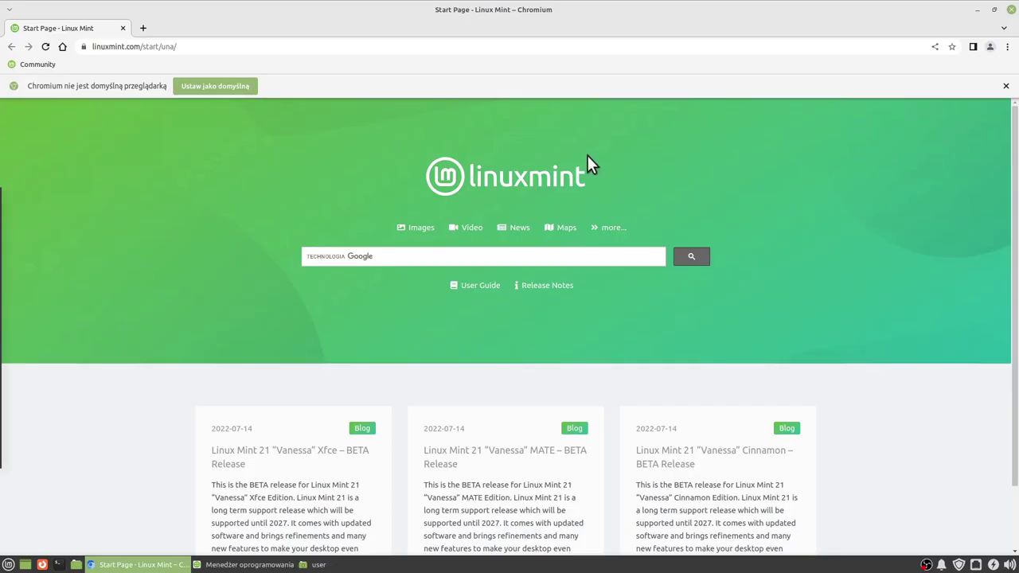
pyautogui.hotkey('alt', 'F4')
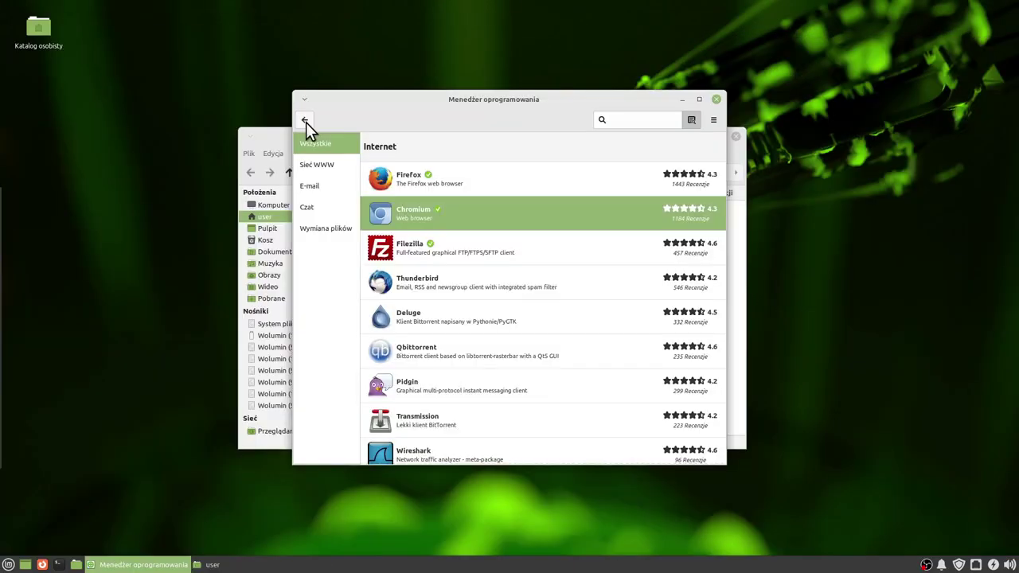
# Install Thunderbird and Qbittorrent from the Internet category of the Software Manager.
pyautogui.click(418, 285)
pyautogui.click(694, 162)
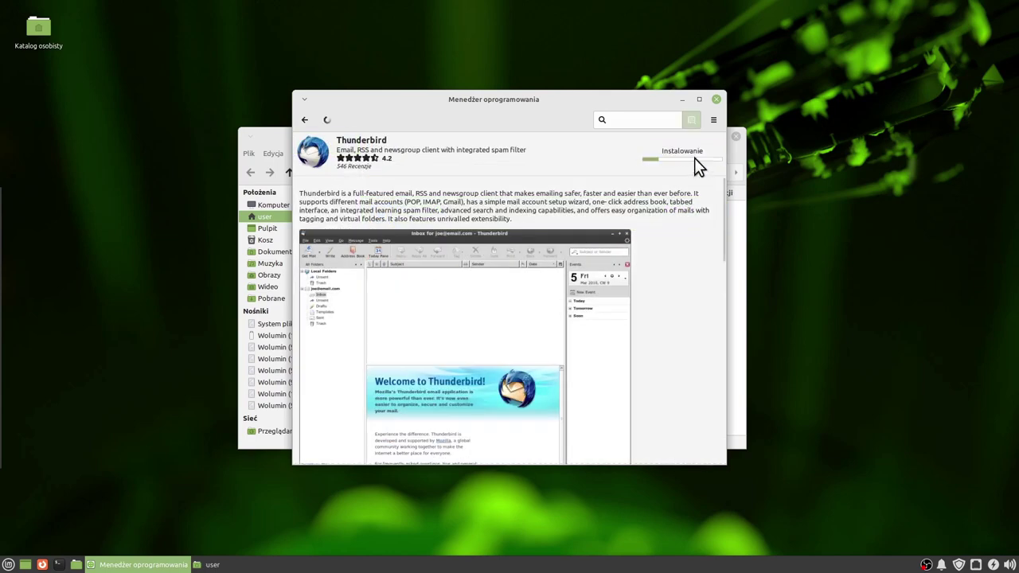
pyautogui.click(306, 120)
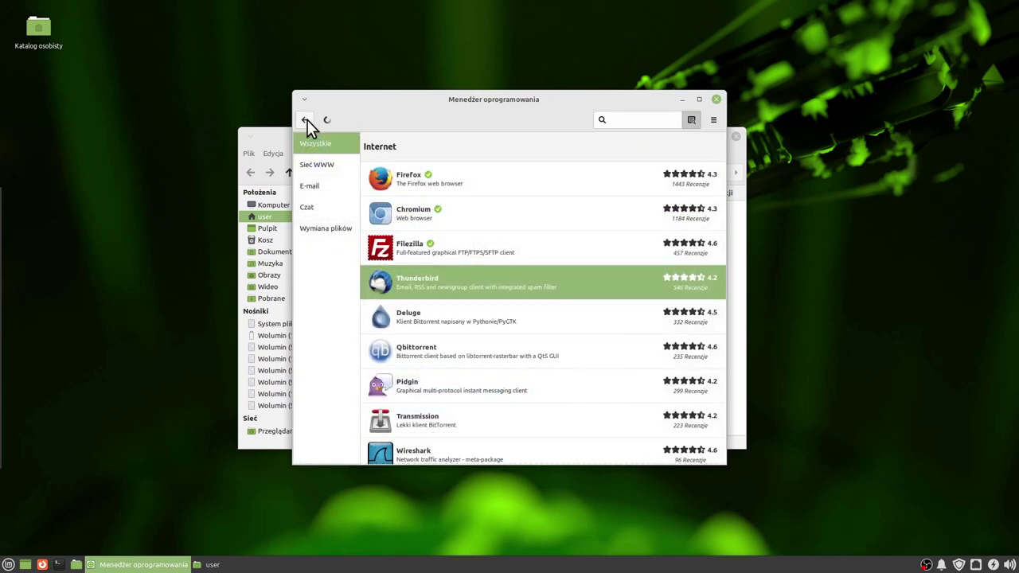
pyautogui.click(429, 357)
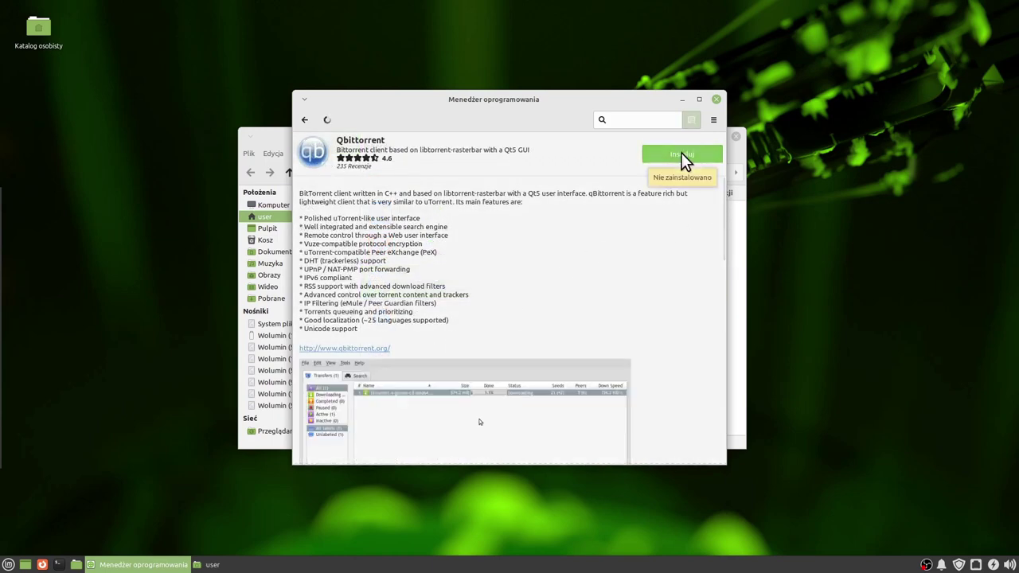
pyautogui.click(305, 121)
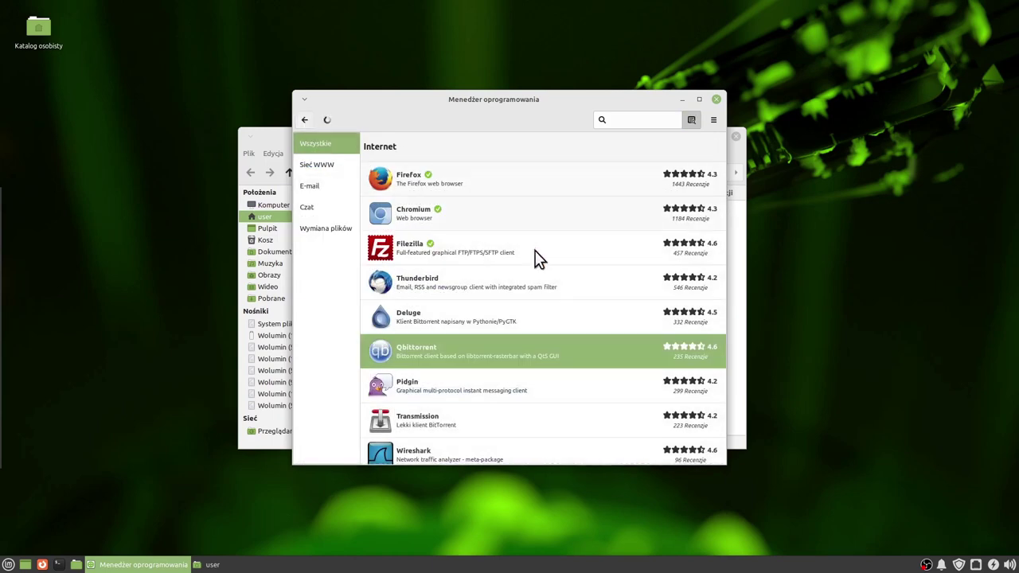
# Install the Pidgin messaging client and return to the Software Manager's main page.
pyautogui.click(456, 386)
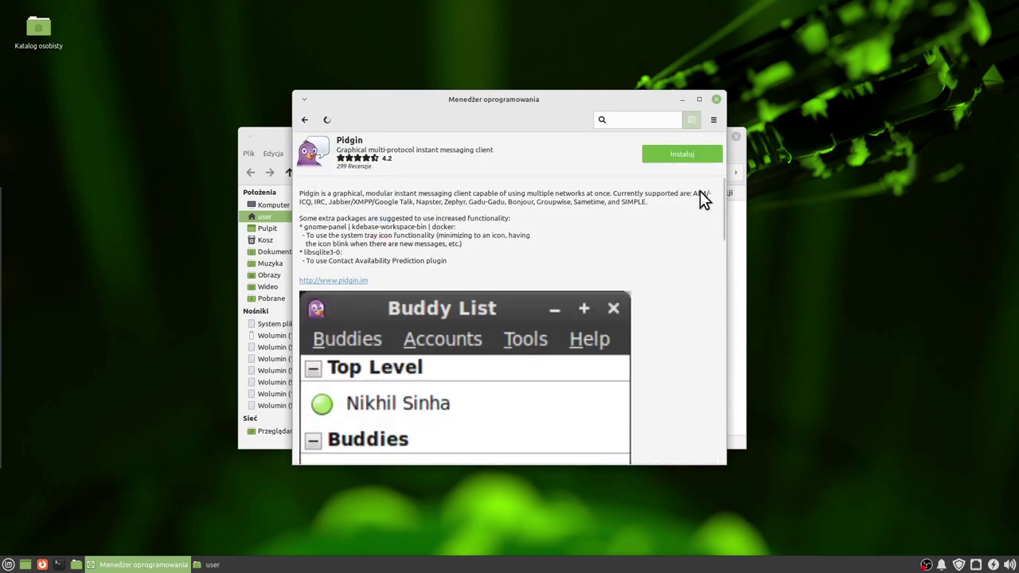
pyautogui.click(688, 155)
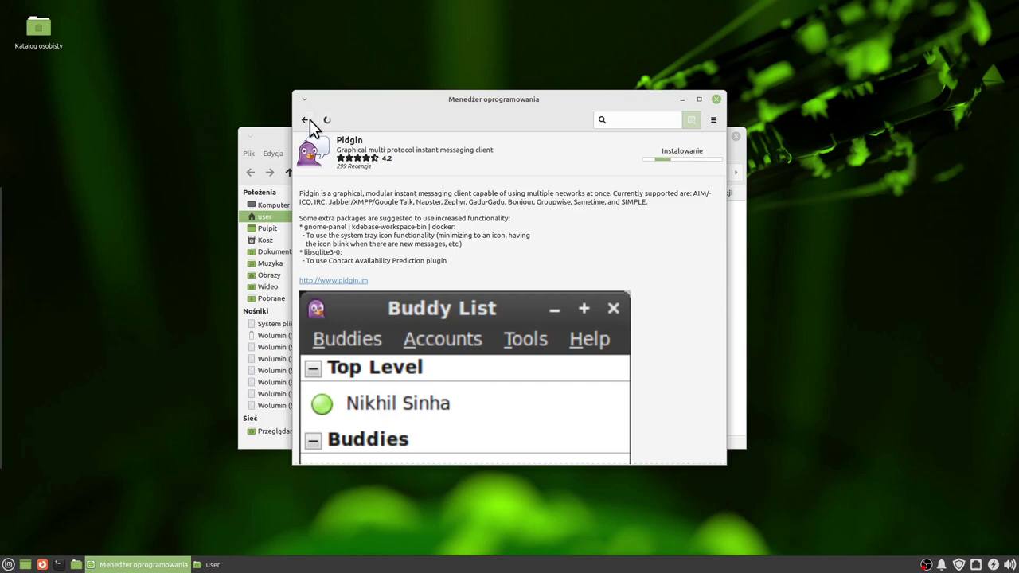
pyautogui.click(304, 121)
pyautogui.click(305, 120)
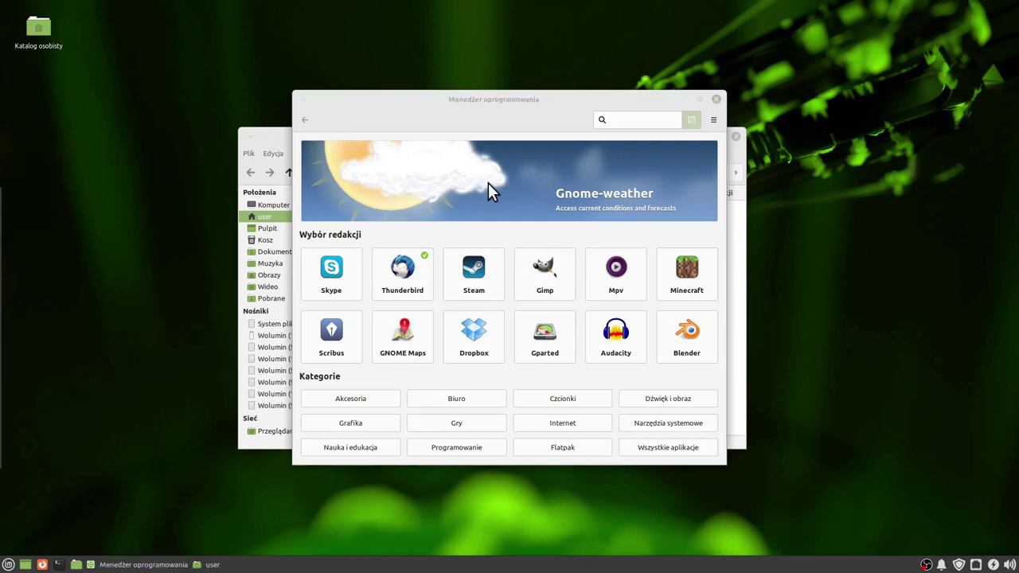
# Launch the Thunderbird mail client from the installed Internet applications, dismiss its mail password request and close it.
pyautogui.click(8, 563)
pyautogui.moveTo(41, 436)
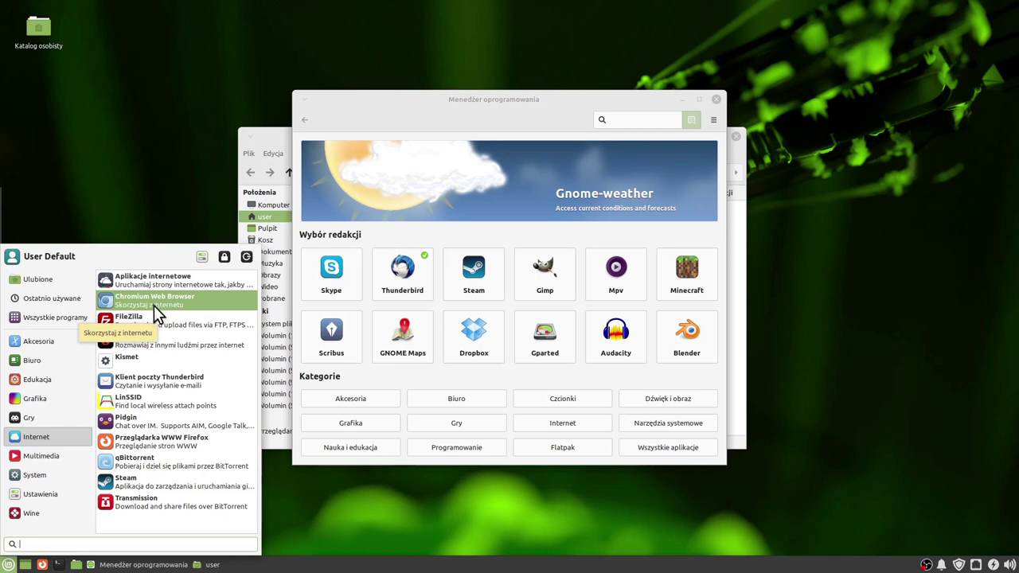
pyautogui.click(144, 384)
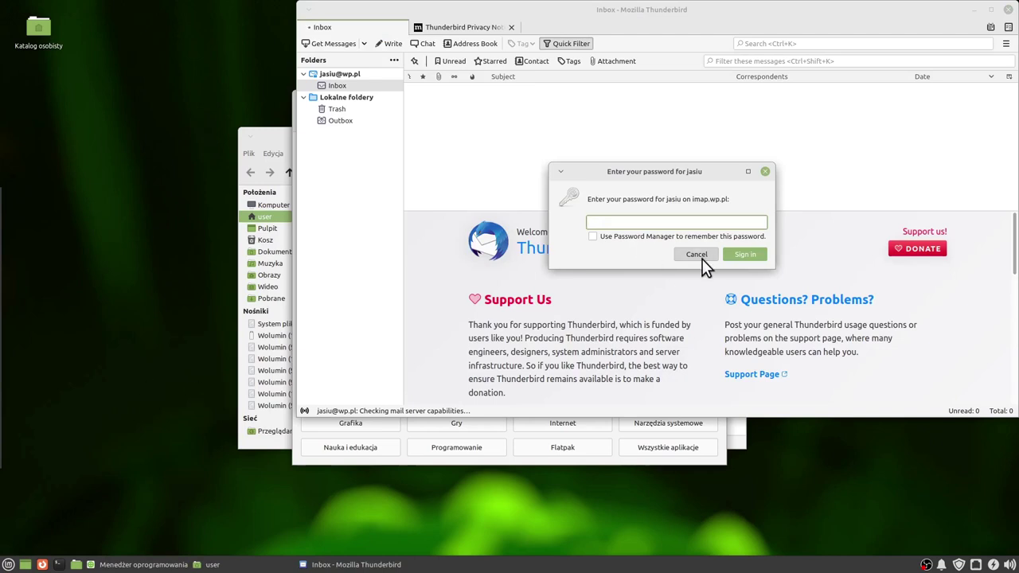
pyautogui.click(702, 257)
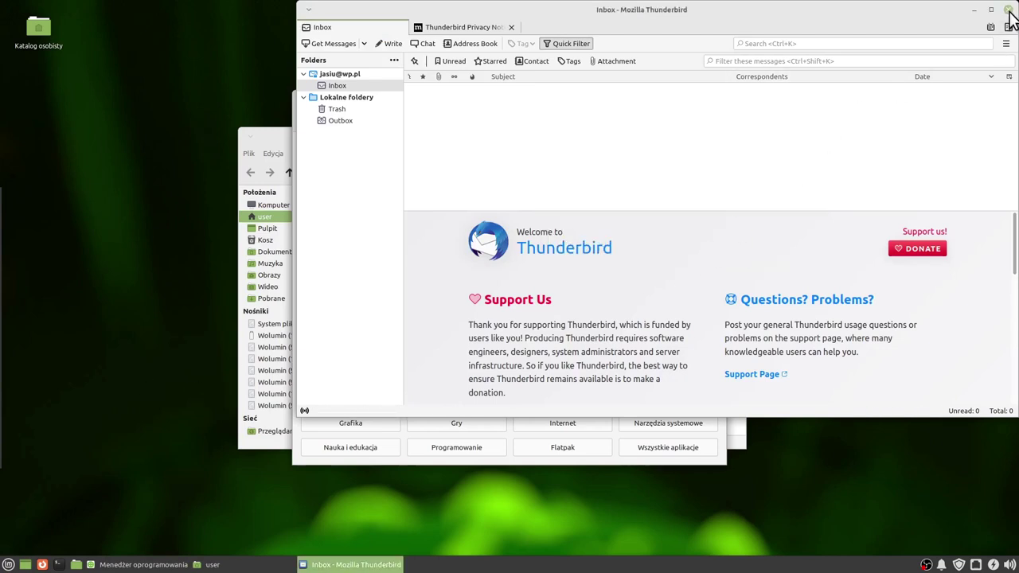
pyautogui.click(1008, 10)
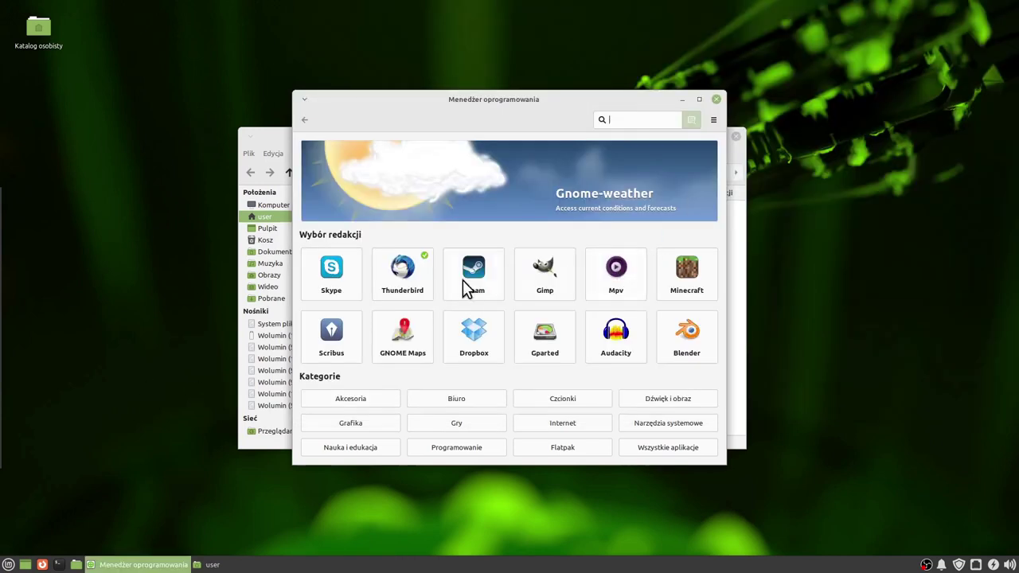
# Uninstall Thunderbird through its page in the Software Manager.
pyautogui.click(402, 293)
pyautogui.click(709, 154)
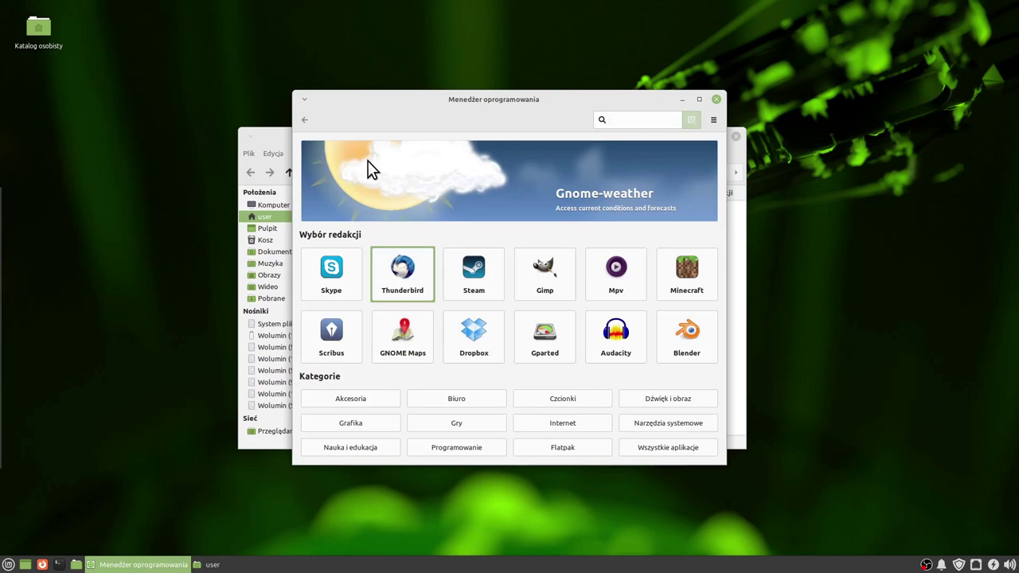
pyautogui.moveTo(567, 105)
pyautogui.mouseDown()
pyautogui.moveTo(528, 107)
pyautogui.moveTo(559, 104)
pyautogui.mouseUp()
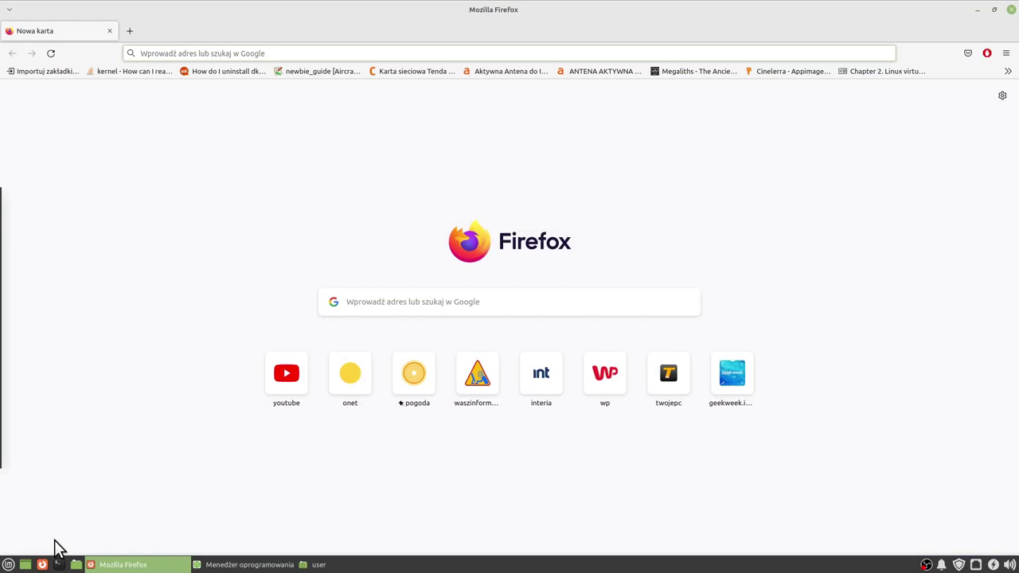
# Search the web for "google chrome" in Firefox and open the official Google Chrome page.
pyautogui.click(8, 564)
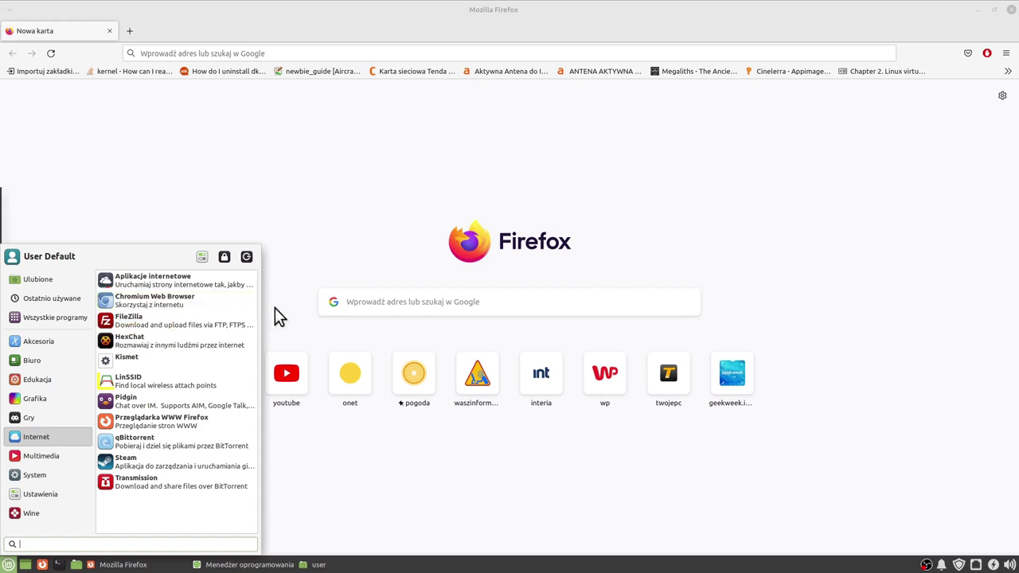
pyautogui.click(445, 298)
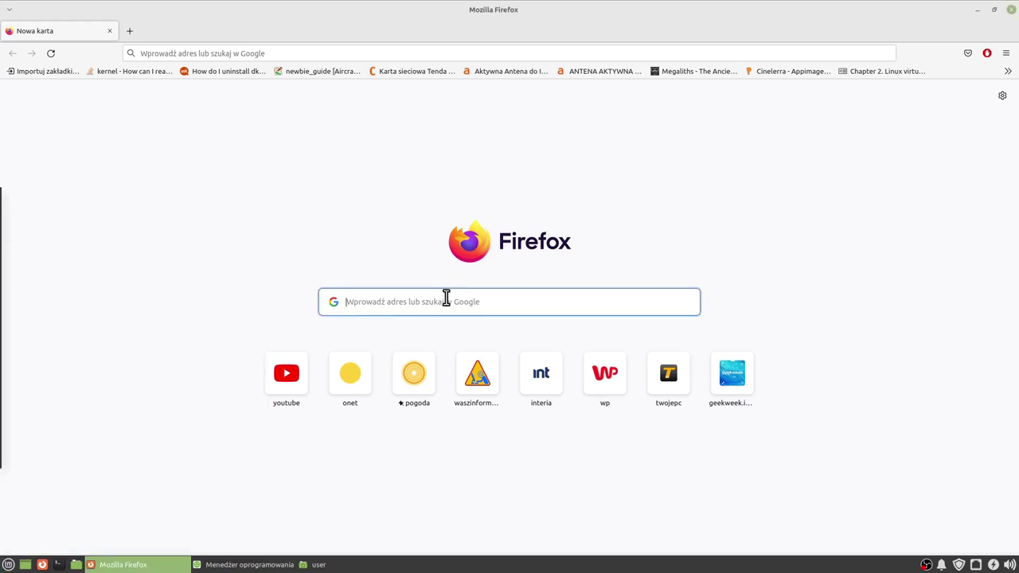
pyautogui.write('google chrome')
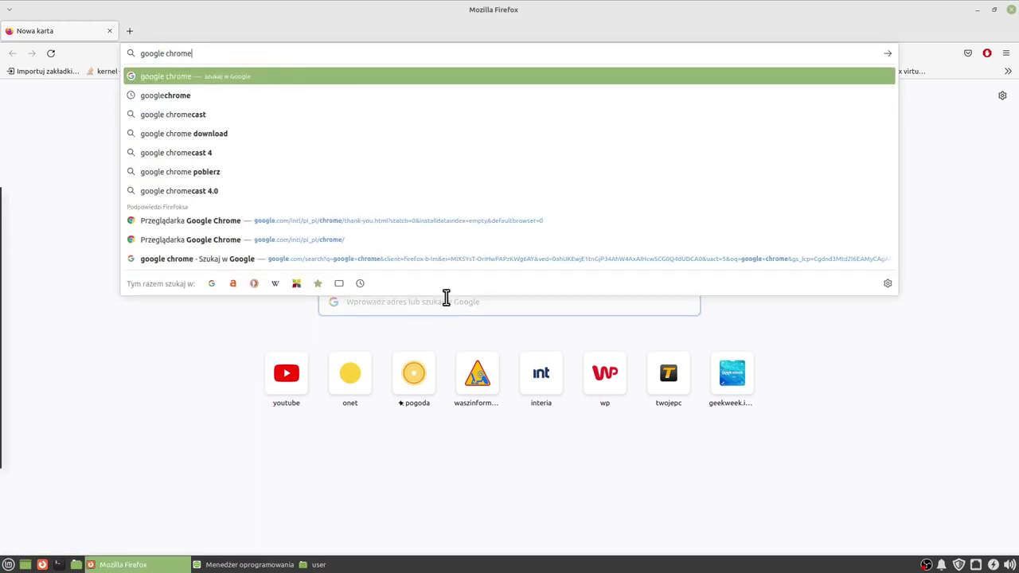
pyautogui.press('Return')
pyautogui.click(224, 184)
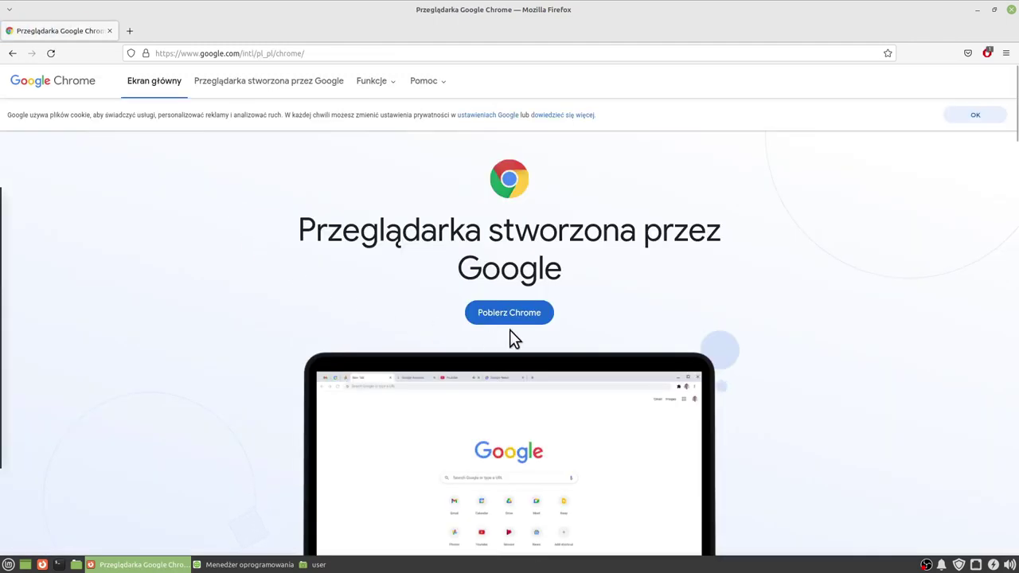
# Download the 64-bit .deb Chrome package for Debian/Ubuntu and show the downloaded file in the Pobrane folder.
pyautogui.click(543, 315)
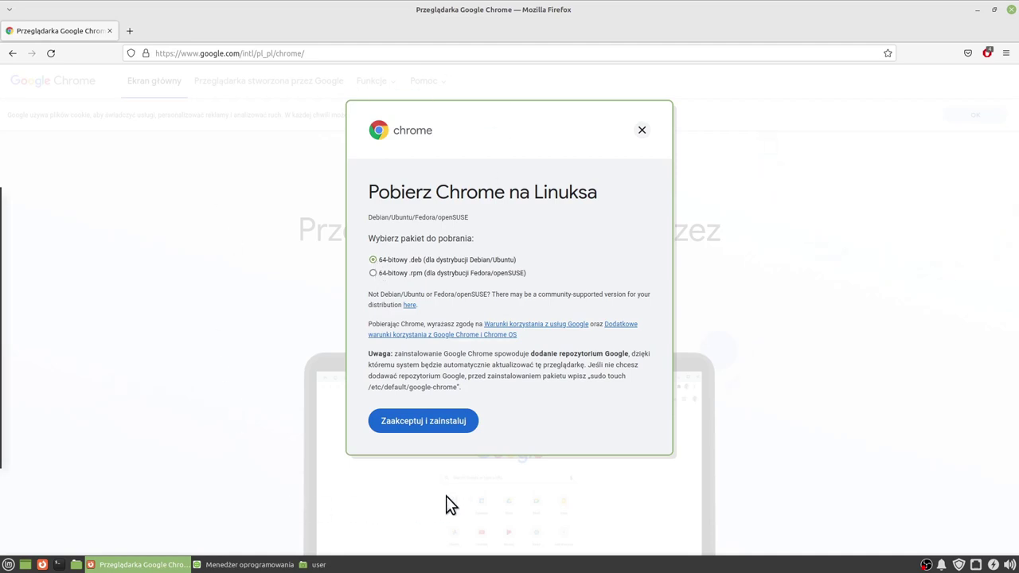
pyautogui.click(443, 420)
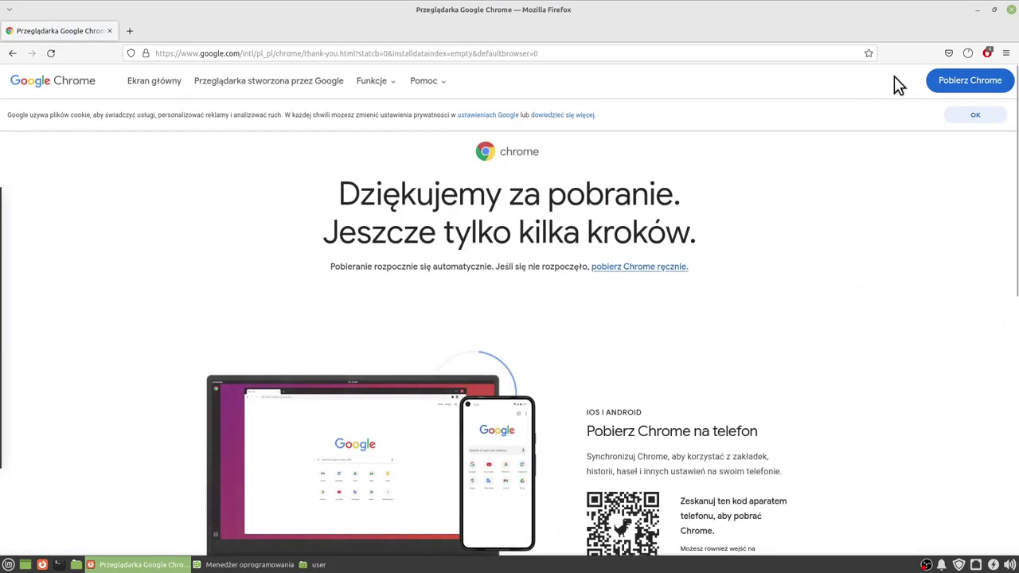
pyautogui.click(967, 53)
pyautogui.click(961, 80)
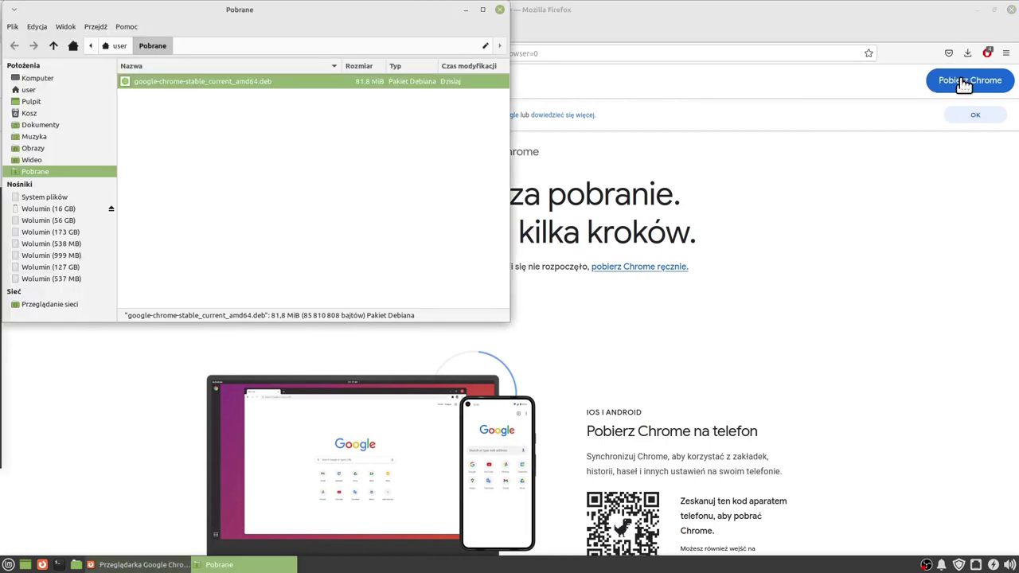
pyautogui.moveTo(330, 14); pyautogui.dragTo(454, 141)
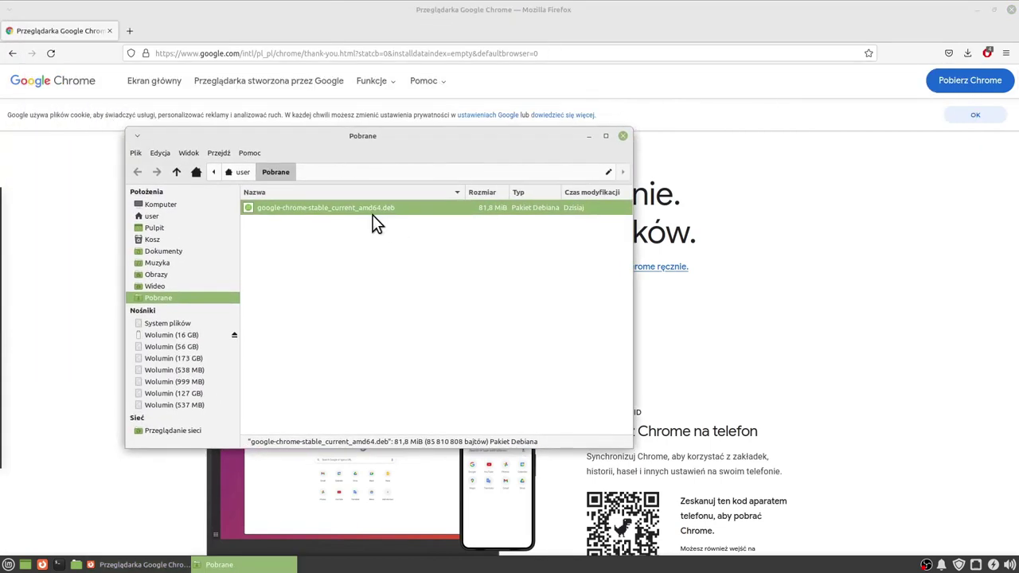
# Install the google-chrome-stable_current_amd64.deb package and close the package installer.
pyautogui.doubleClick(316, 210)
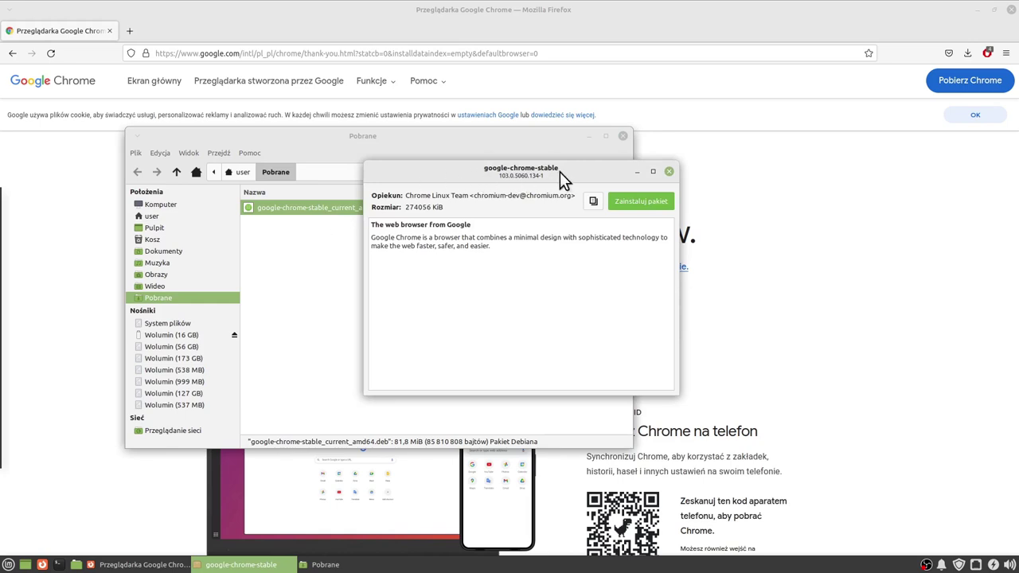
pyautogui.moveTo(559, 172); pyautogui.dragTo(518, 190)
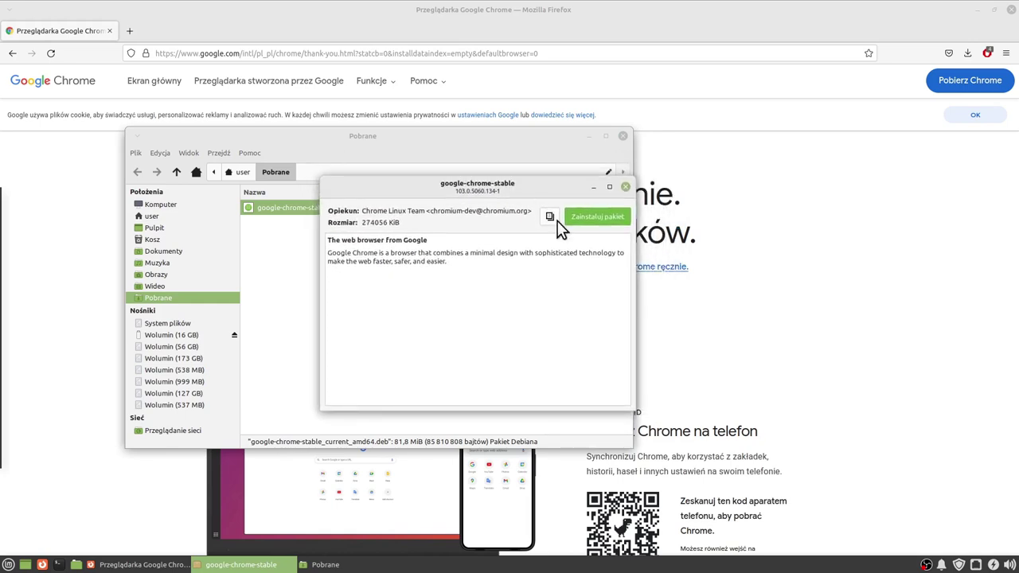
pyautogui.click(598, 220)
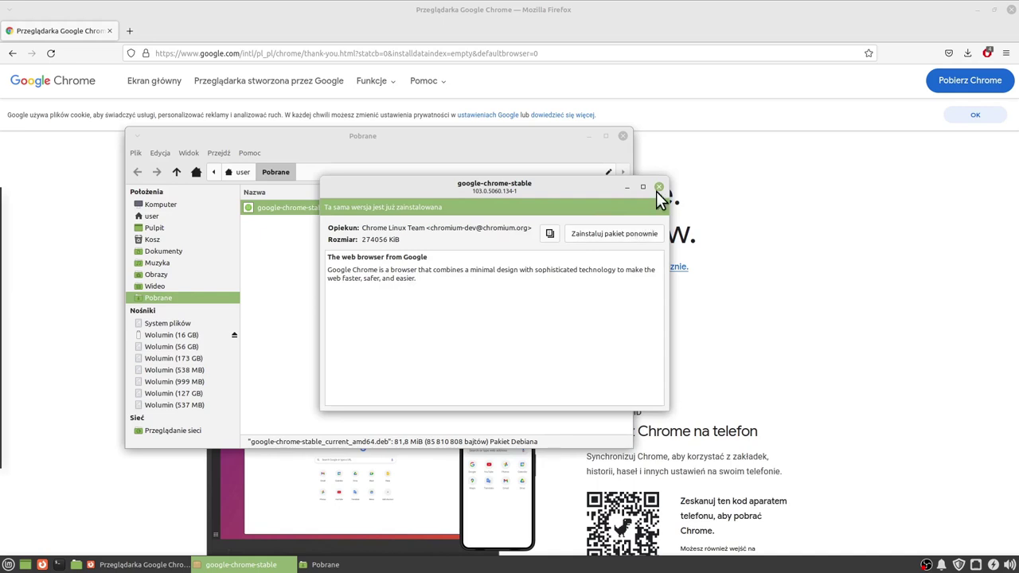
pyautogui.click(659, 186)
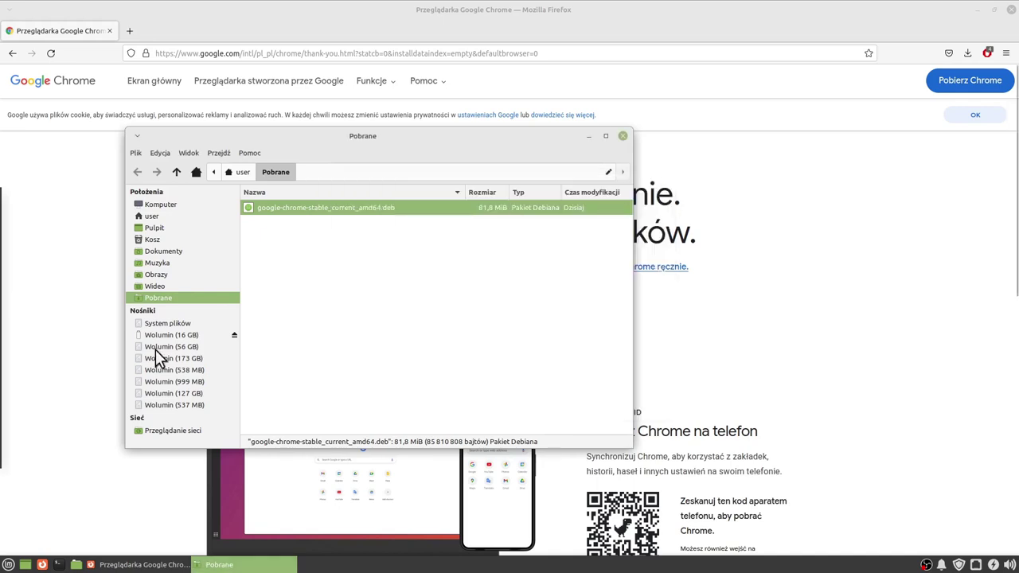
# Launch Google Chrome and the Chromium Web Browser from the Internet applications category.
pyautogui.click(8, 565)
pyautogui.click(36, 436)
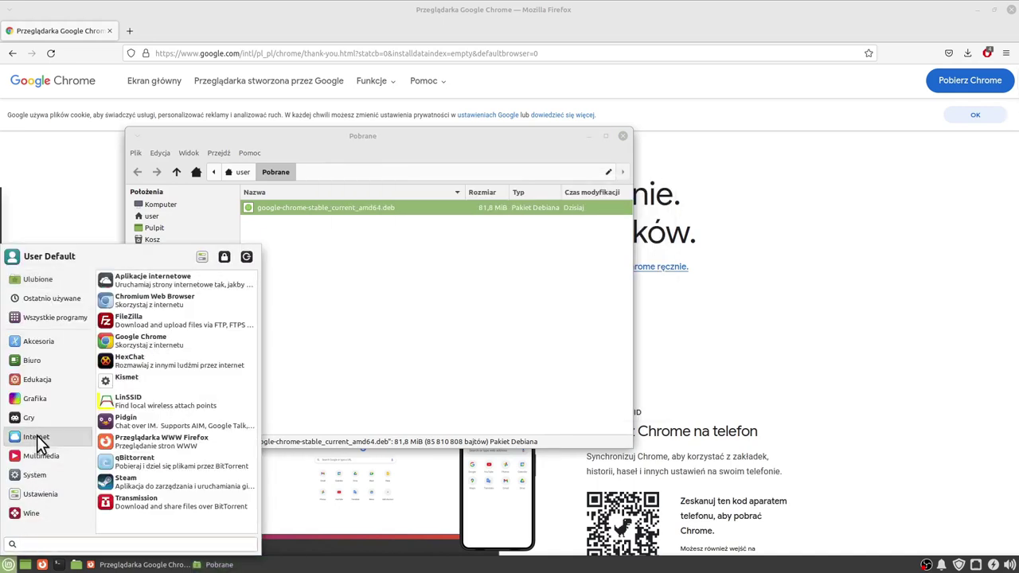
pyautogui.click(153, 342)
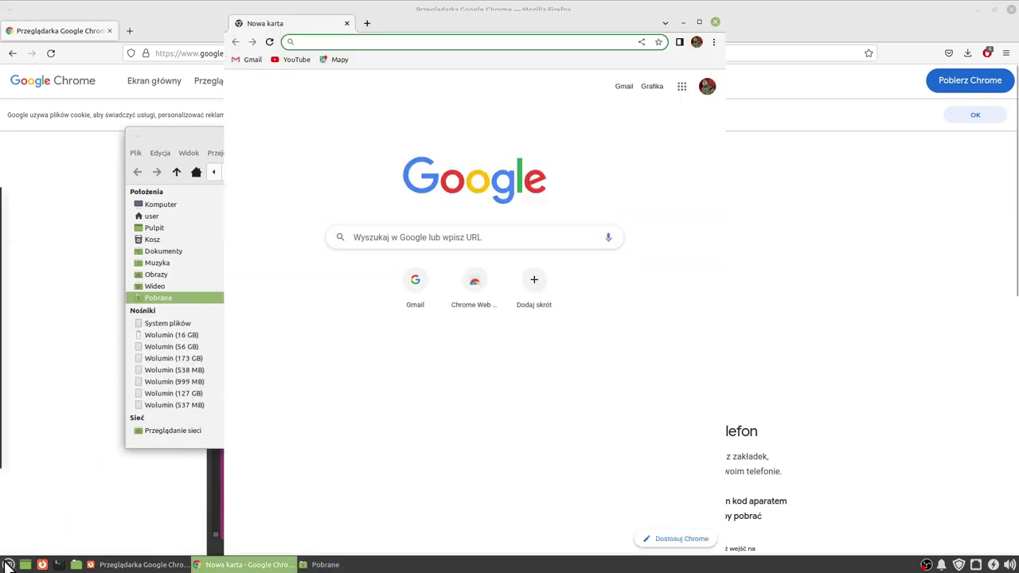
pyautogui.click(8, 565)
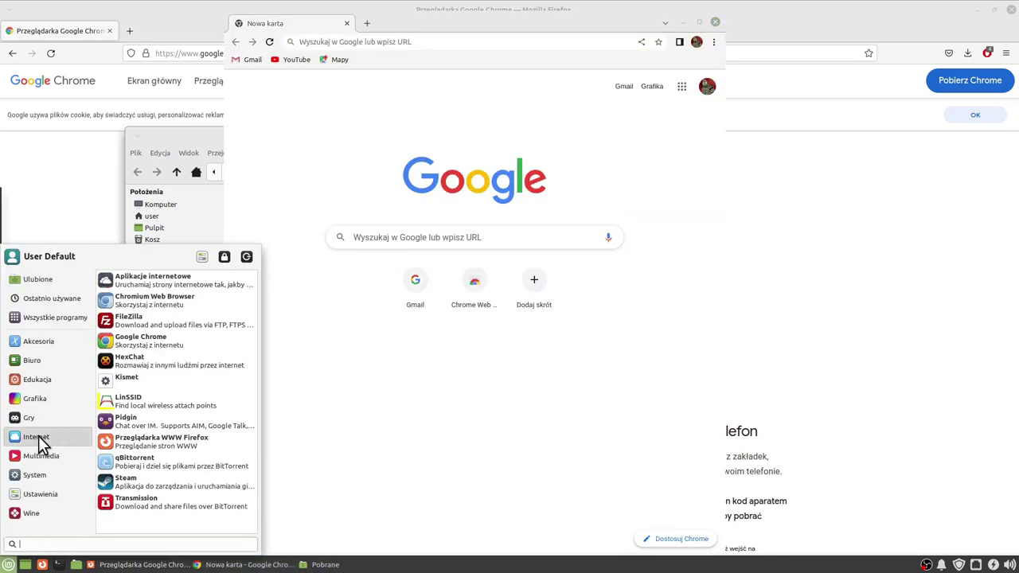
pyautogui.click(157, 310)
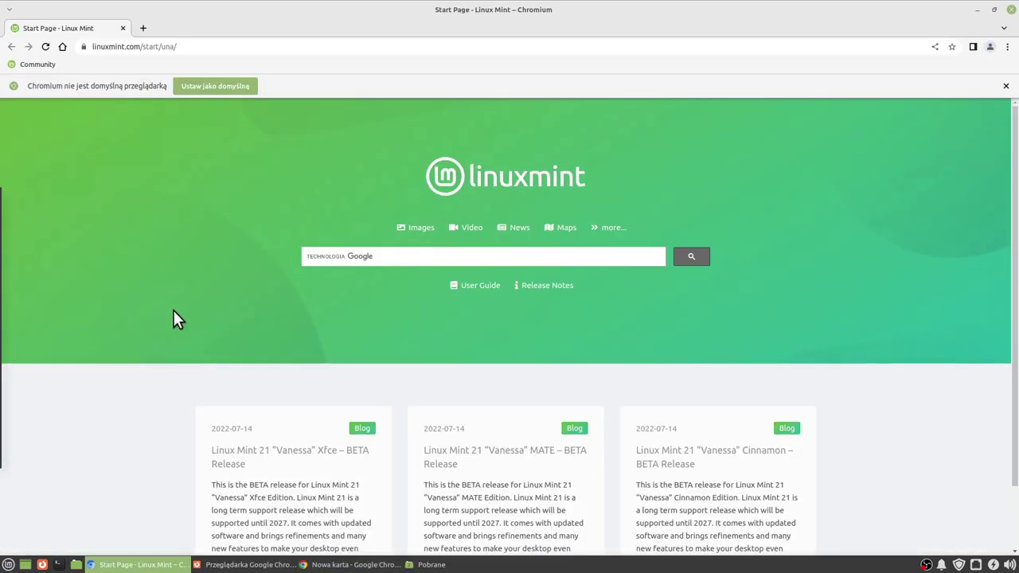
# Arrange the Chromium and Google Chrome windows side by side for comparison, and close both browsers.
pyautogui.doubleClick(739, 36)
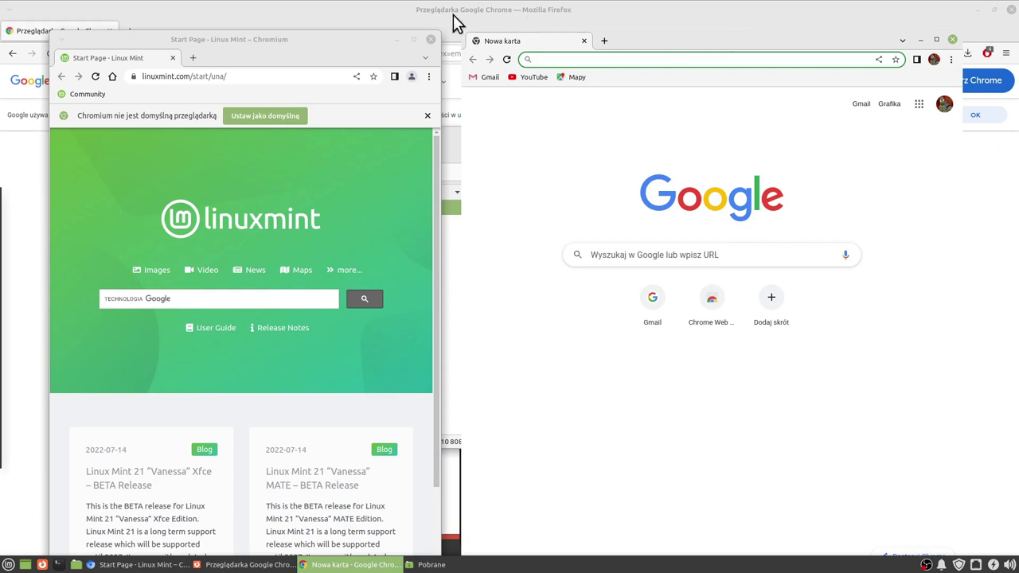
pyautogui.moveTo(286, 42); pyautogui.dragTo(289, 26)
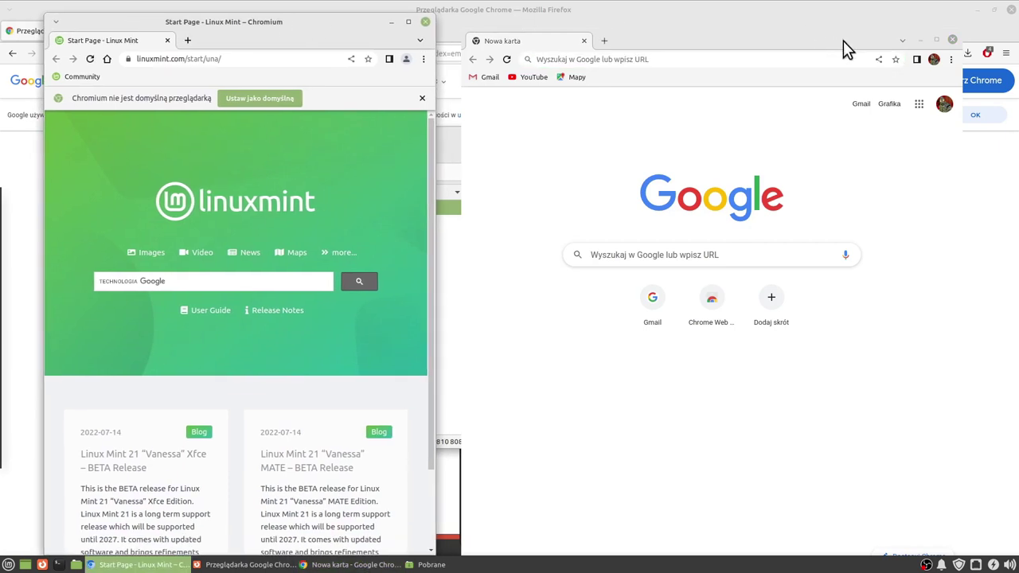
pyautogui.moveTo(841, 39); pyautogui.dragTo(823, 29)
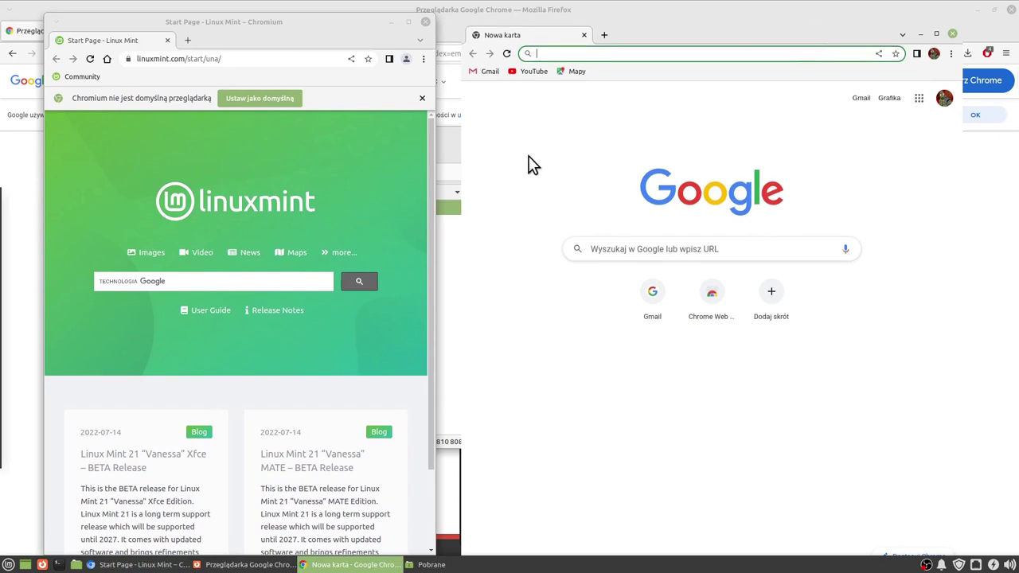
pyautogui.click(425, 23)
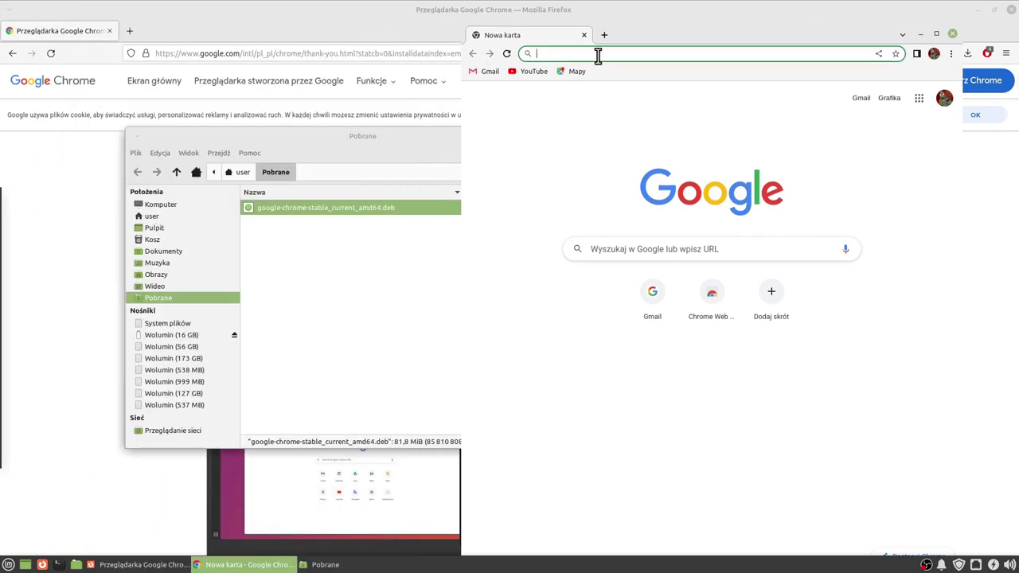
pyautogui.click(952, 33)
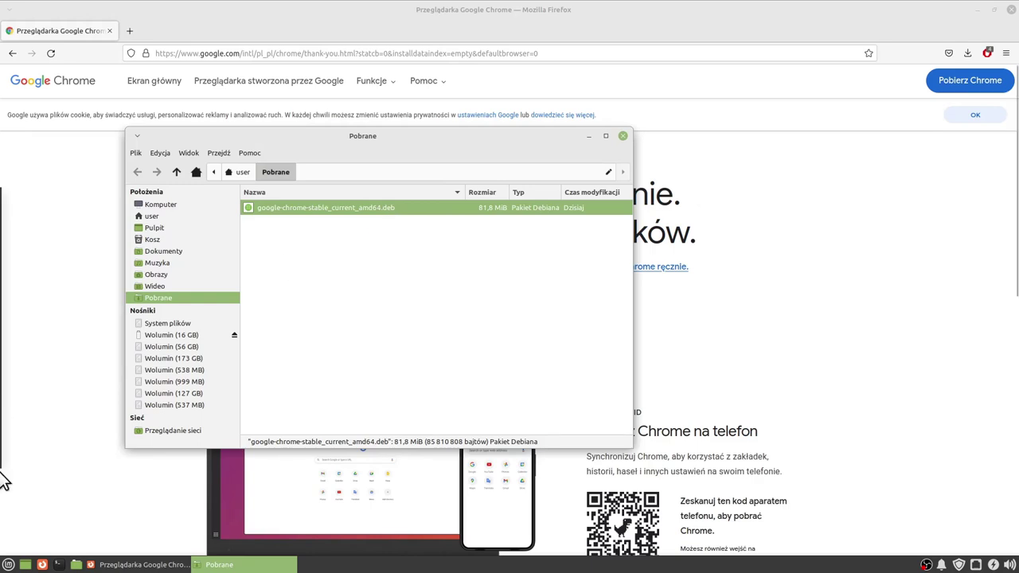
# Launch the Synaptic package manager from the System applications category and authenticate with the account password.
pyautogui.click(8, 565)
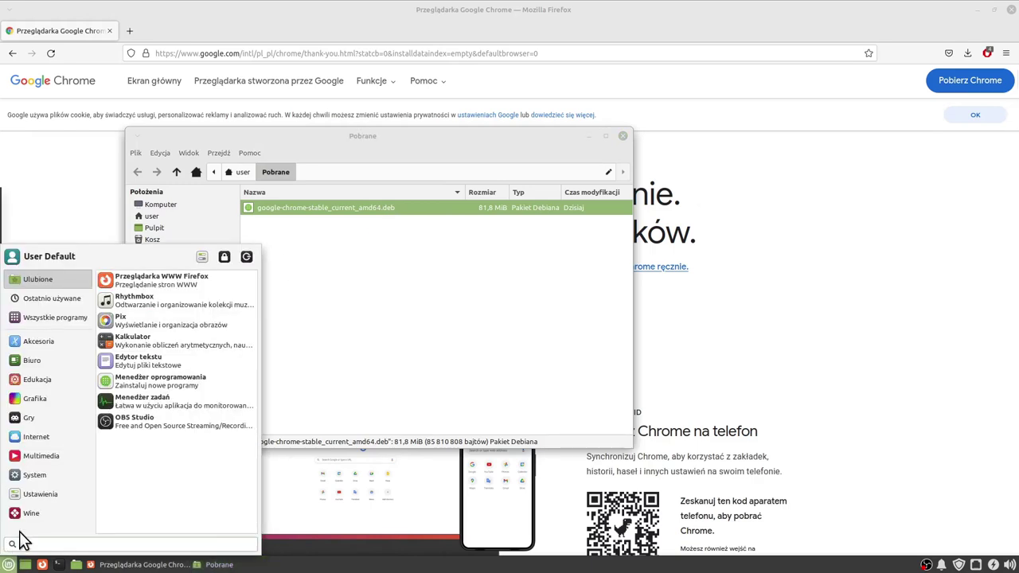
pyautogui.moveTo(45, 476)
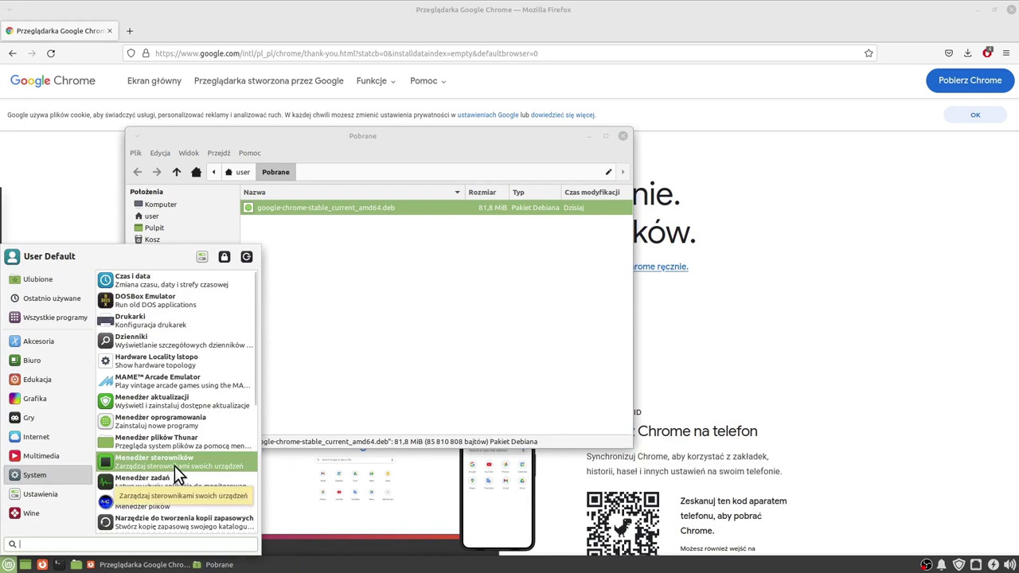
pyautogui.scroll(-3, 152, 477)
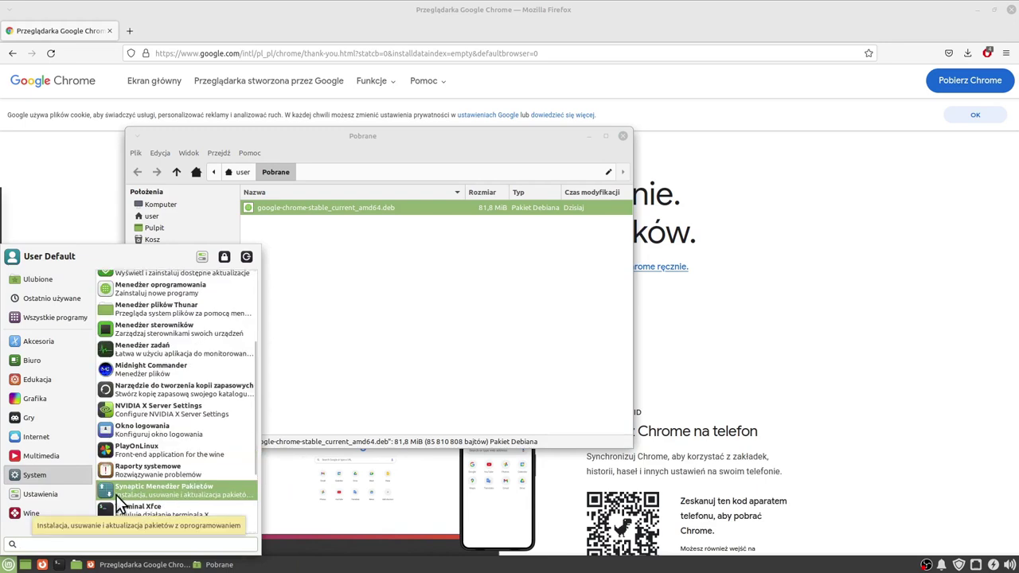
pyautogui.click(186, 491)
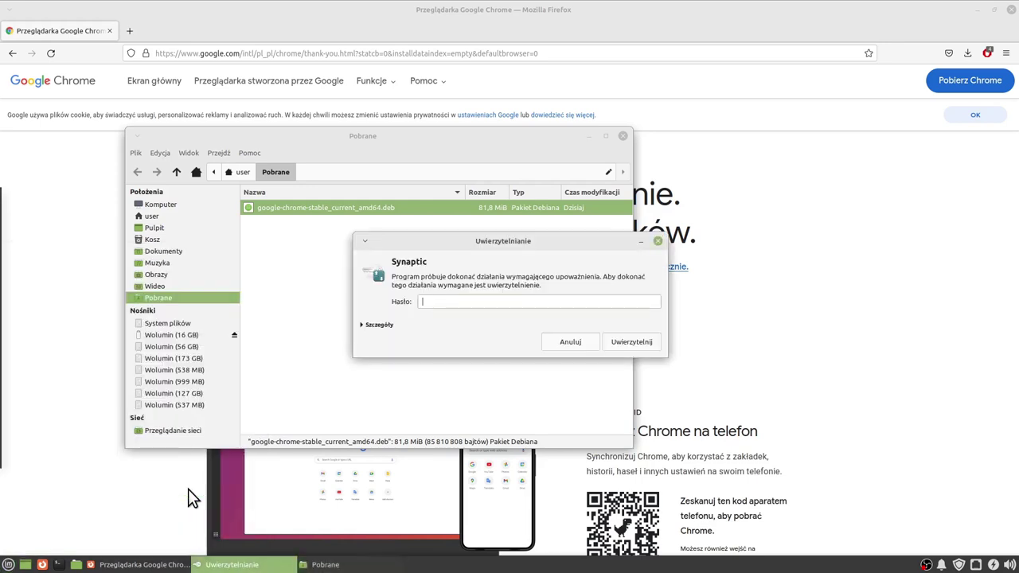
pyautogui.write('••••••')
pyautogui.press('Return')
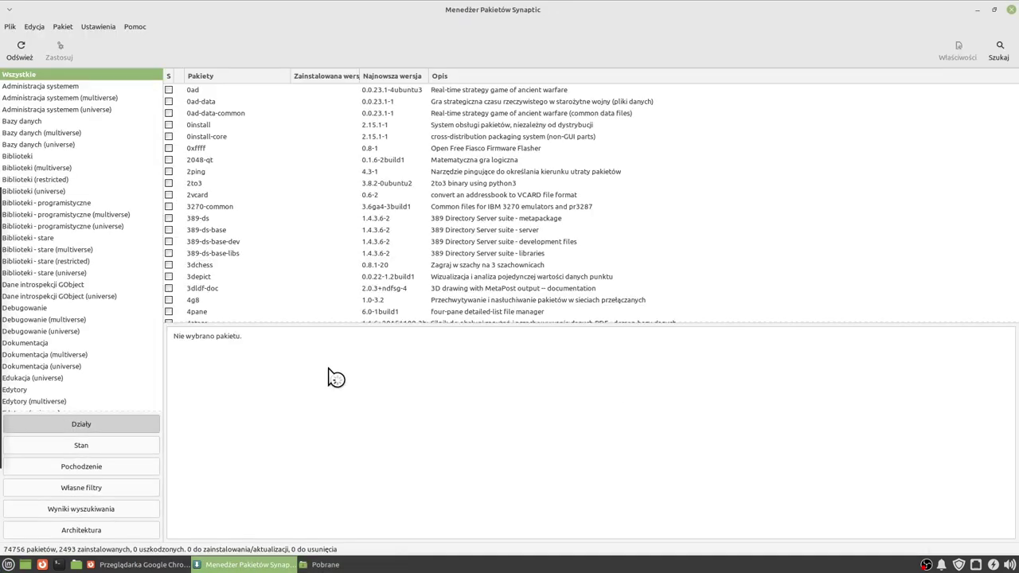
# Browse the package sections, including the main, multiverse and universe groups of Administracja systemem.
pyautogui.click(61, 85)
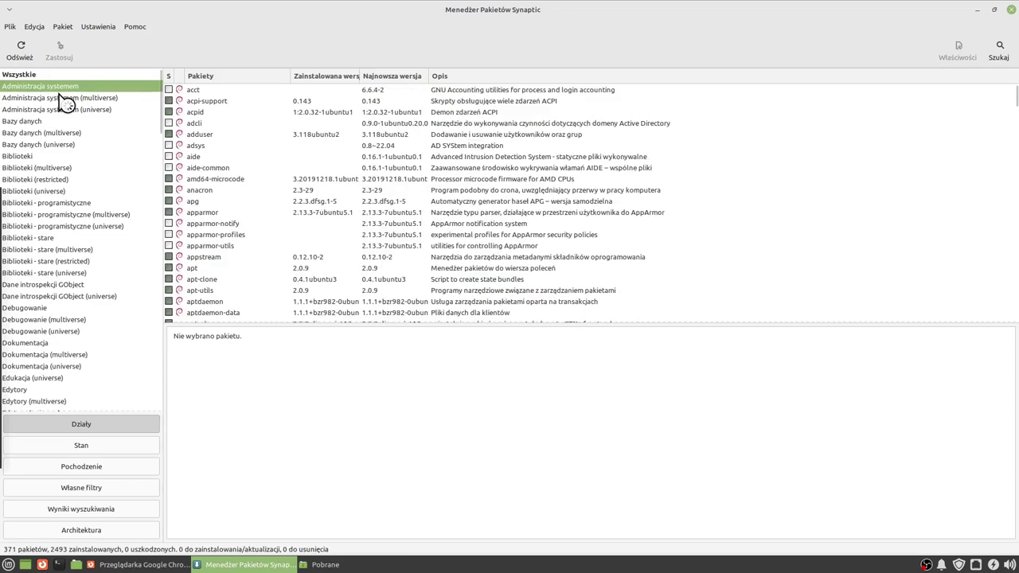
pyautogui.click(63, 98)
pyautogui.click(58, 108)
pyautogui.click(67, 98)
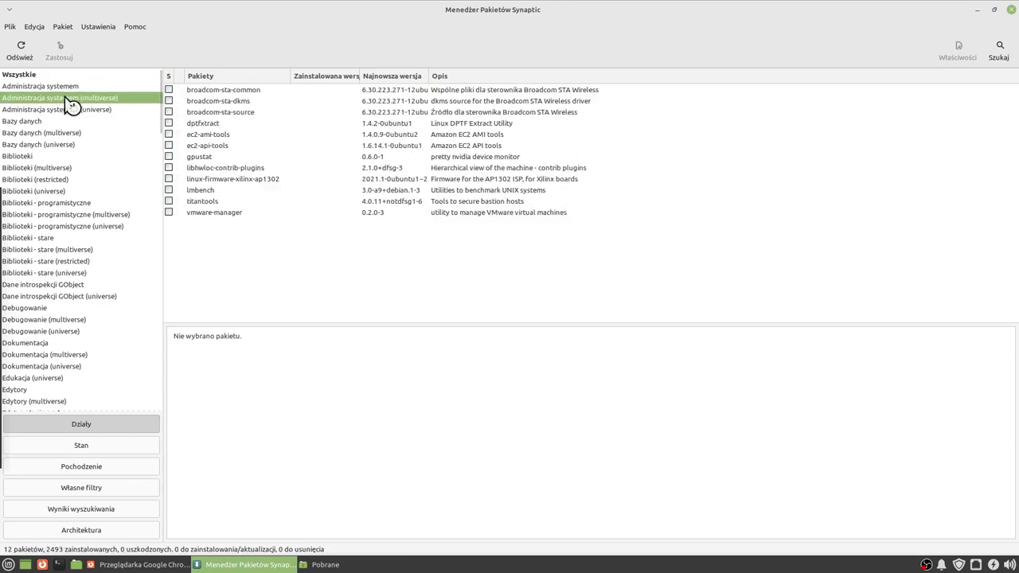
pyautogui.scroll(-6, 90, 169)
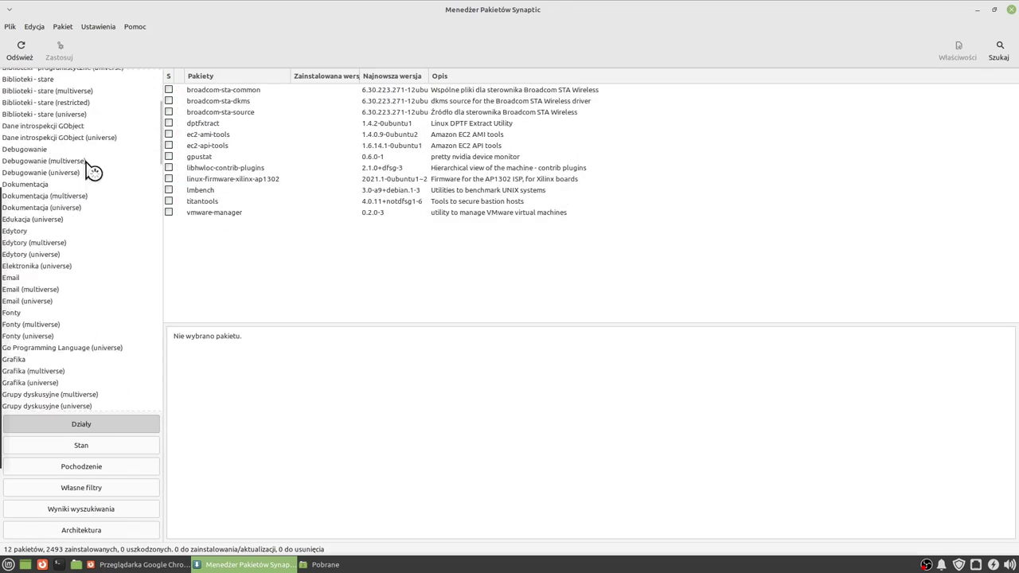
pyautogui.scroll(-6, 91, 171)
pyautogui.scroll(12, 91, 173)
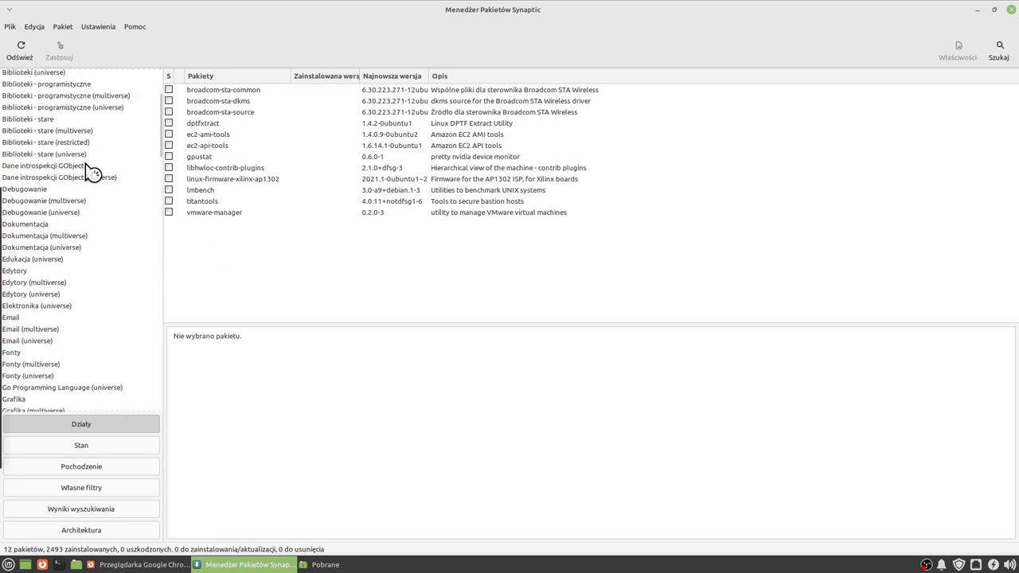
pyautogui.click(89, 109)
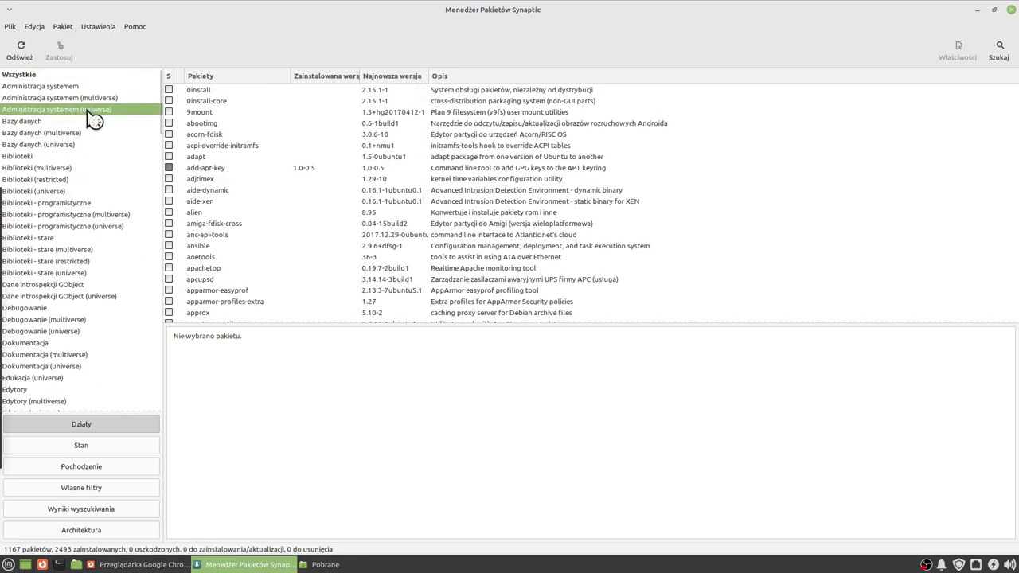
pyautogui.scroll(-3, 307, 188)
pyautogui.scroll(3, 307, 187)
pyautogui.click(74, 86)
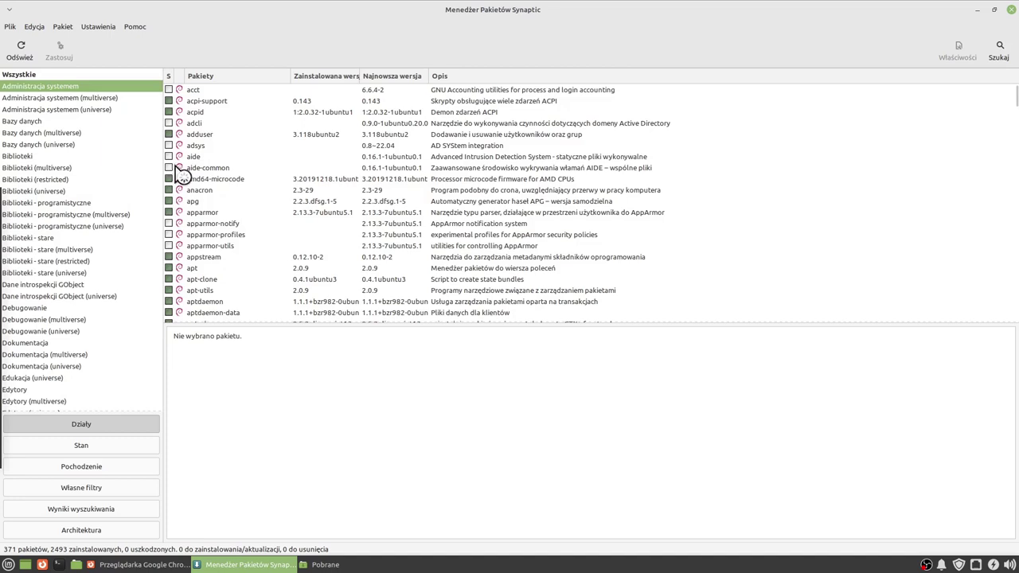
# Read the descriptions of aide-common, apparmor-profiles, ceph-mds, debconf-i18n and debconf in the Administracja systemem section.
pyautogui.click(491, 170)
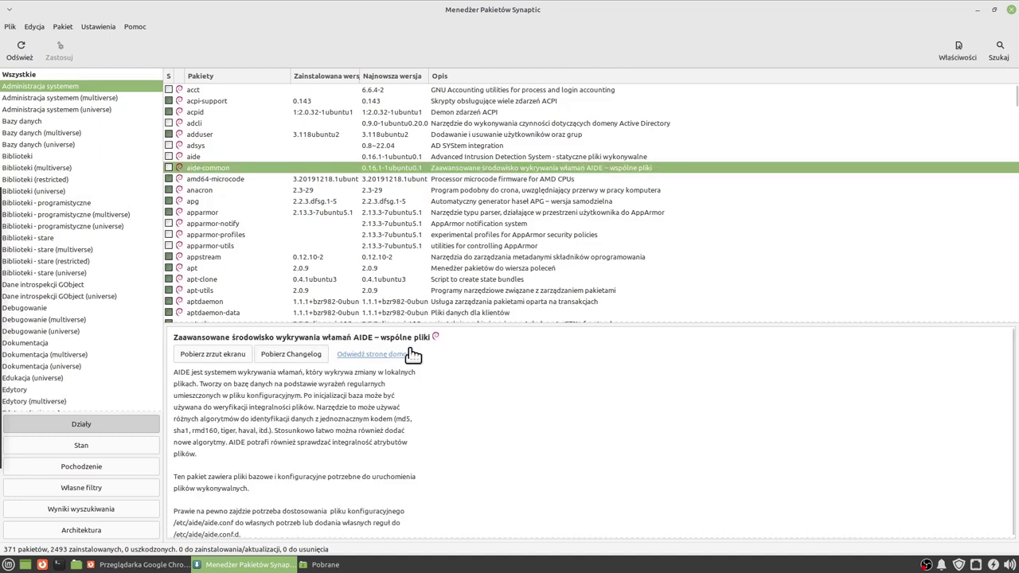
pyautogui.click(480, 237)
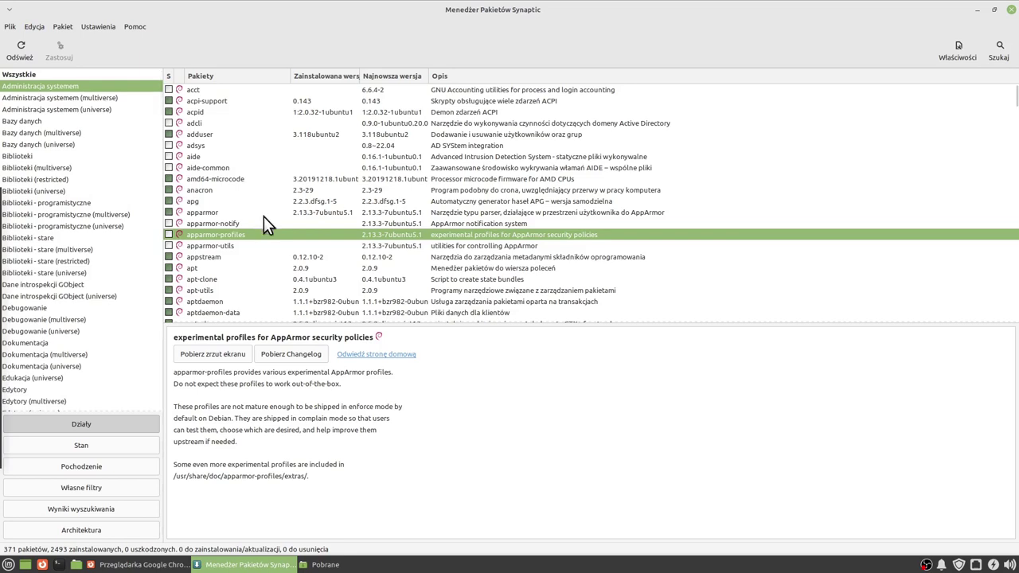
pyautogui.scroll(-5, 277, 210)
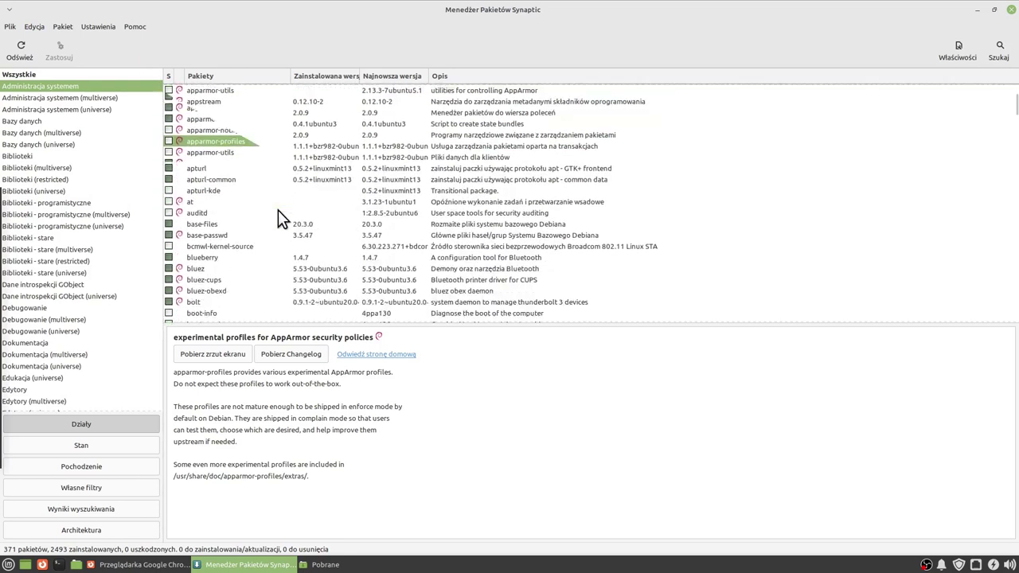
pyautogui.scroll(-3, 278, 210)
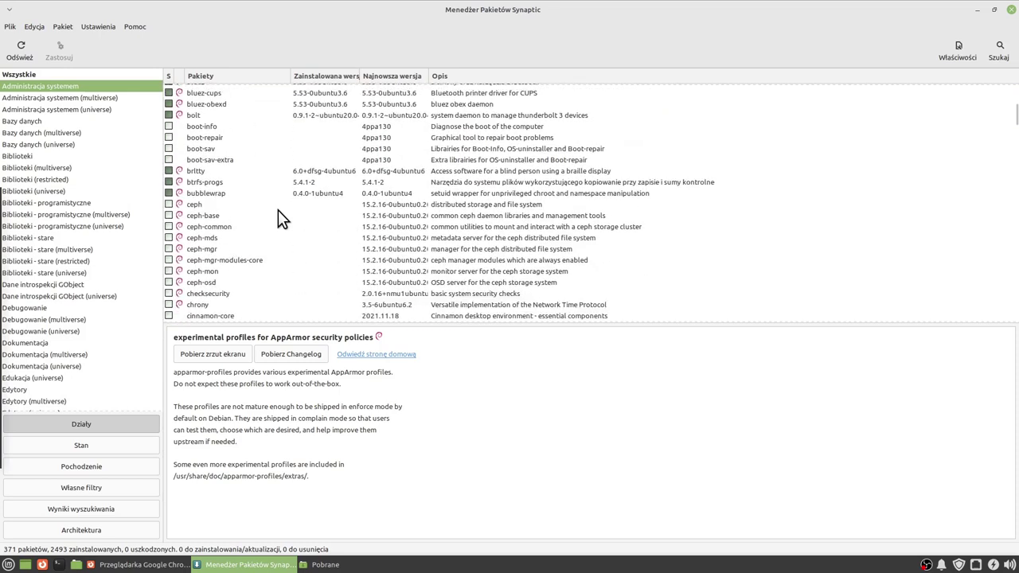
pyautogui.click(458, 239)
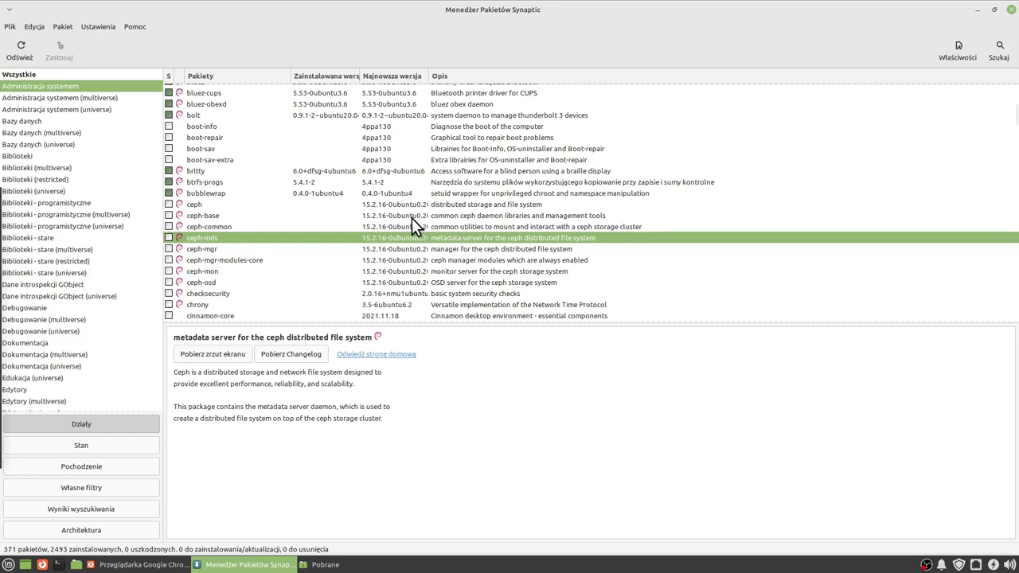
pyautogui.scroll(-10, 460, 243)
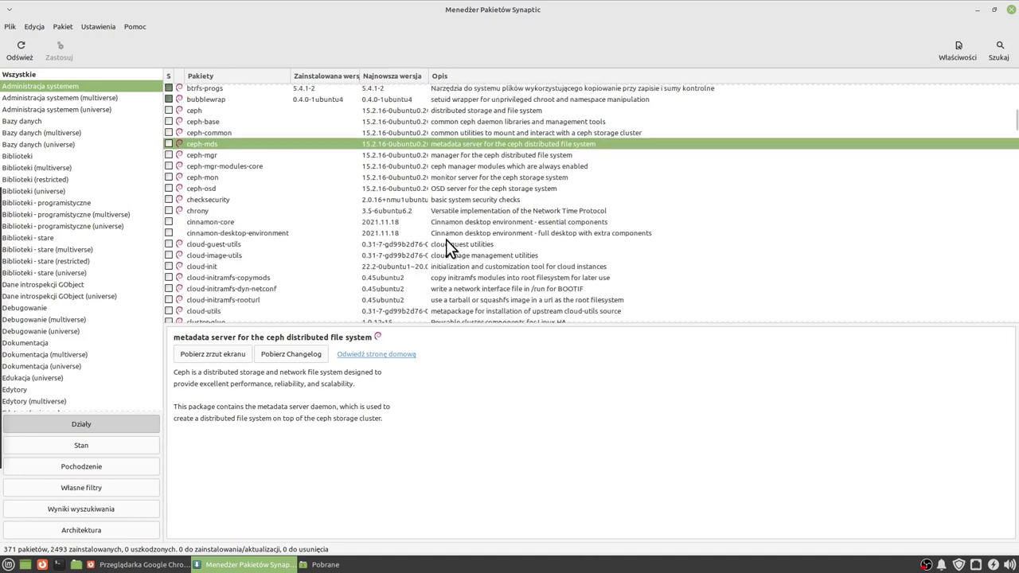
pyautogui.scroll(-2, 447, 239)
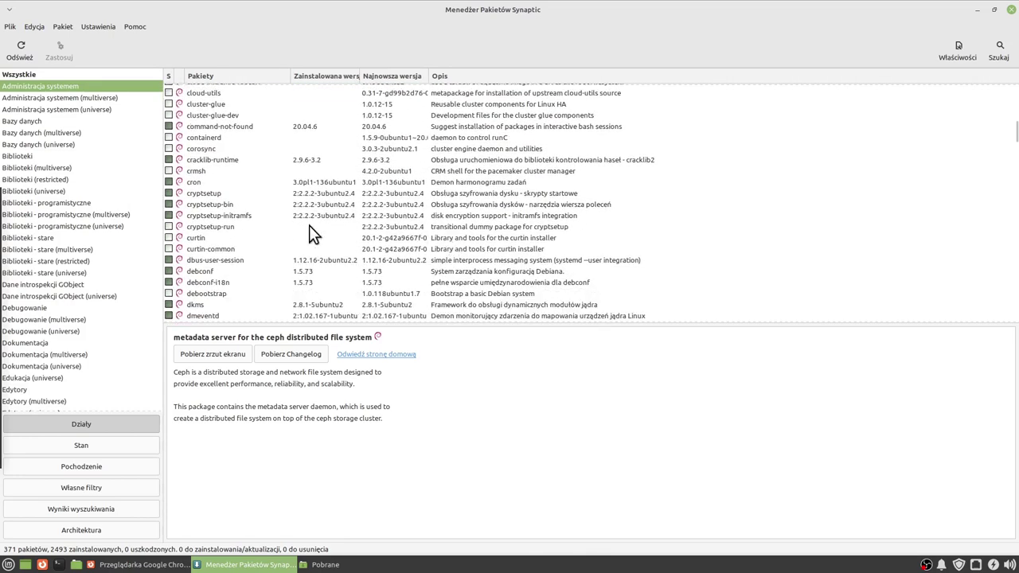
pyautogui.scroll(-1, 255, 239)
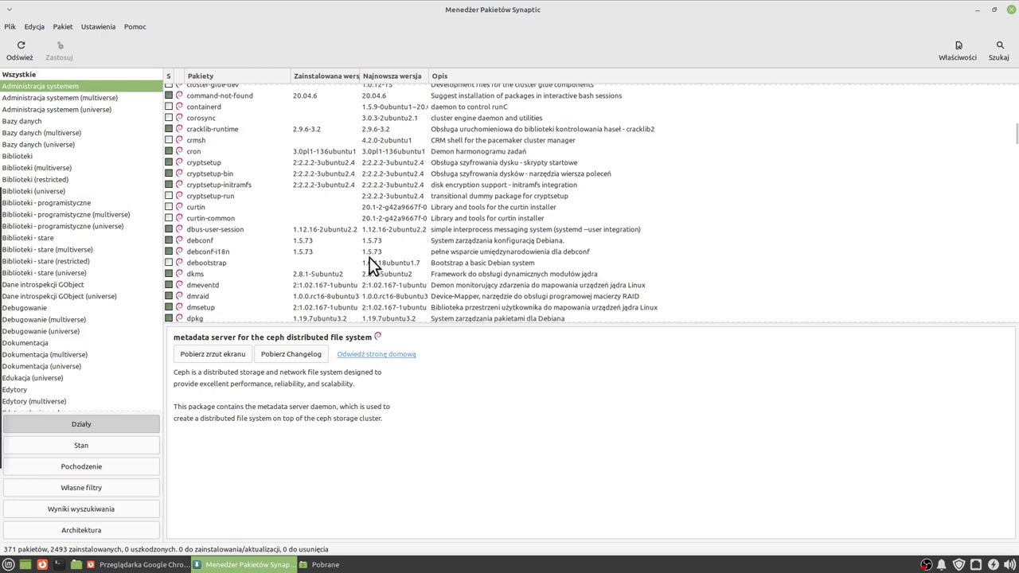
pyautogui.click(488, 253)
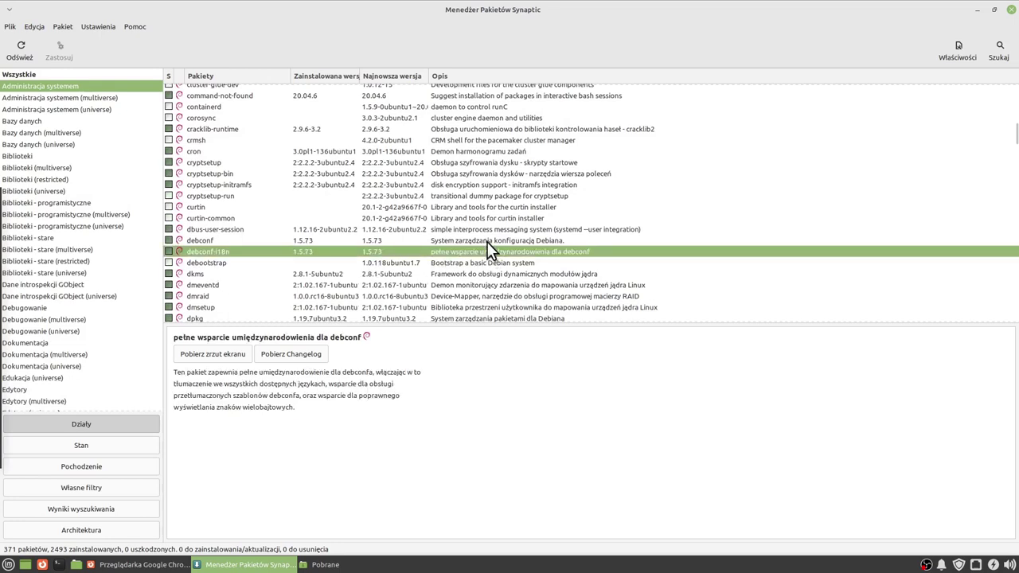
pyautogui.click(486, 239)
pyautogui.scroll(-1, 462, 263)
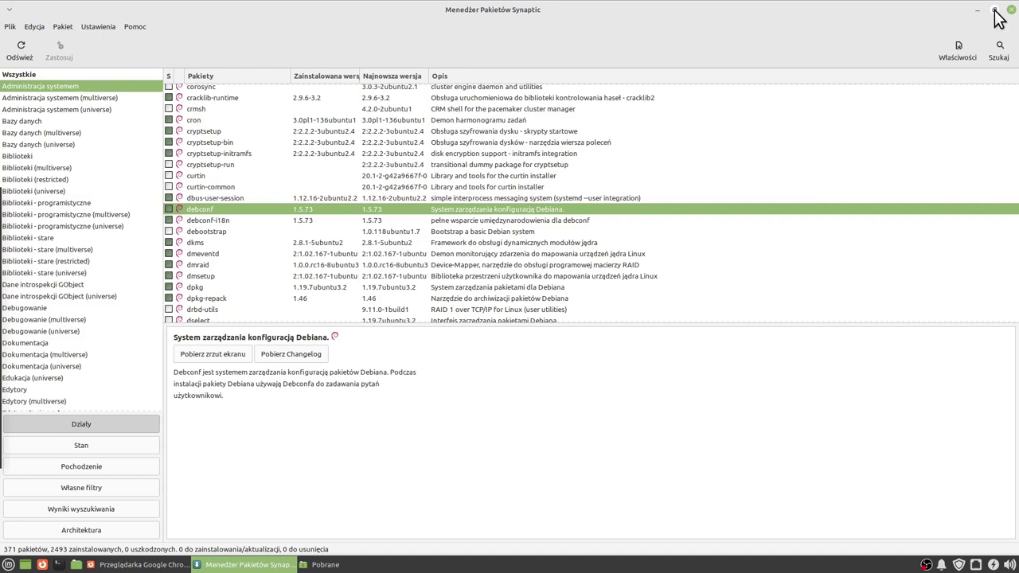
# Search the package names and descriptions for "chrom".
pyautogui.click(999, 49)
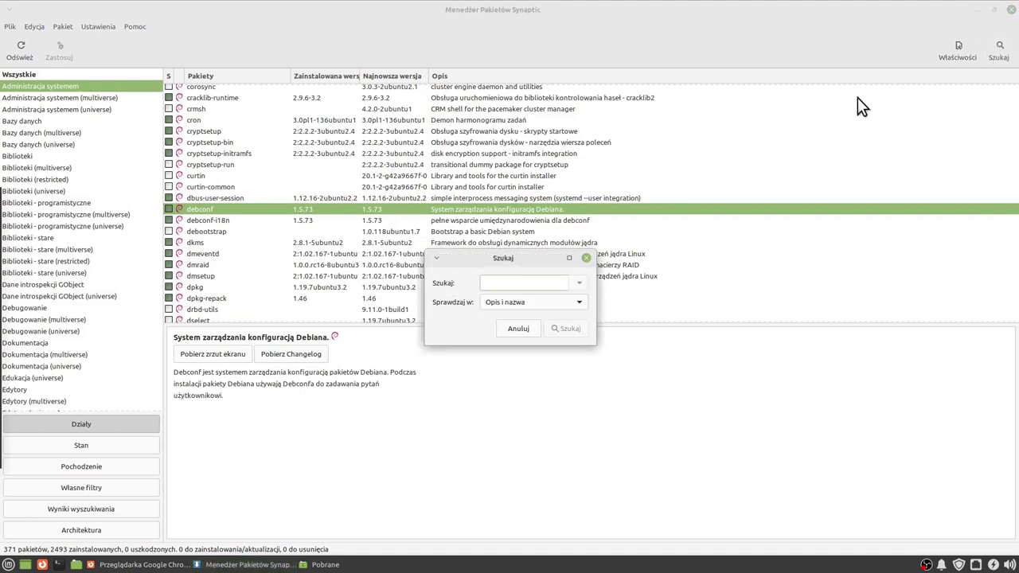
pyautogui.write('nvidia')
pyautogui.press('Return')
pyautogui.scroll(-3, 1016, 116)
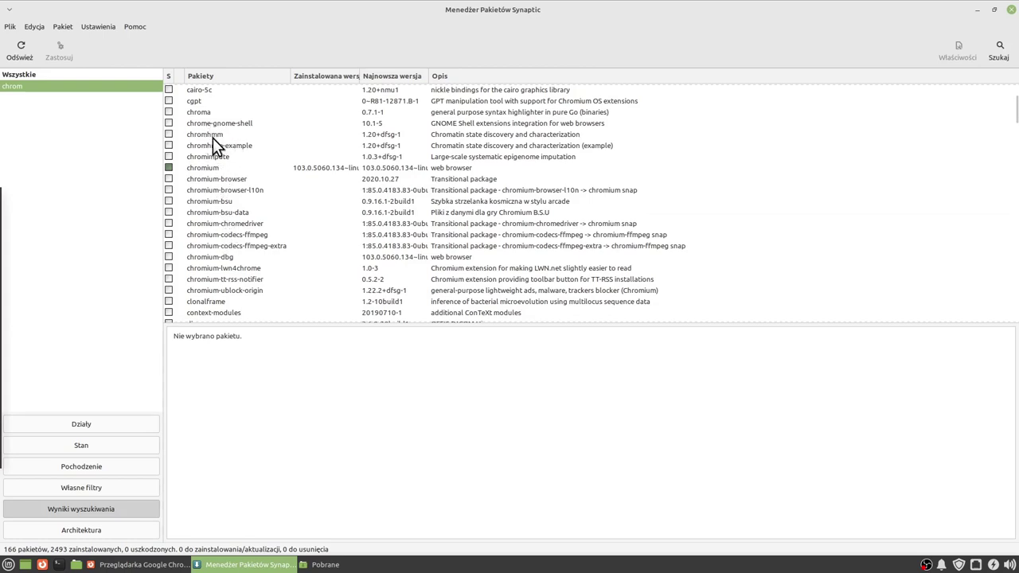
# View the descriptions of the chromium and google-chrome-stable packages in the search results.
pyautogui.click(212, 168)
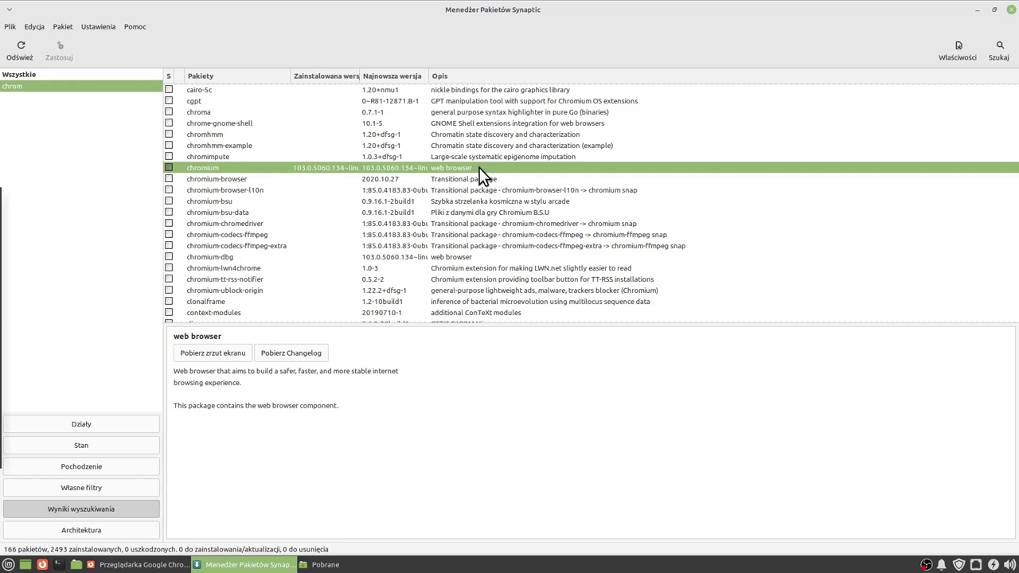
pyautogui.scroll(-10, 482, 175)
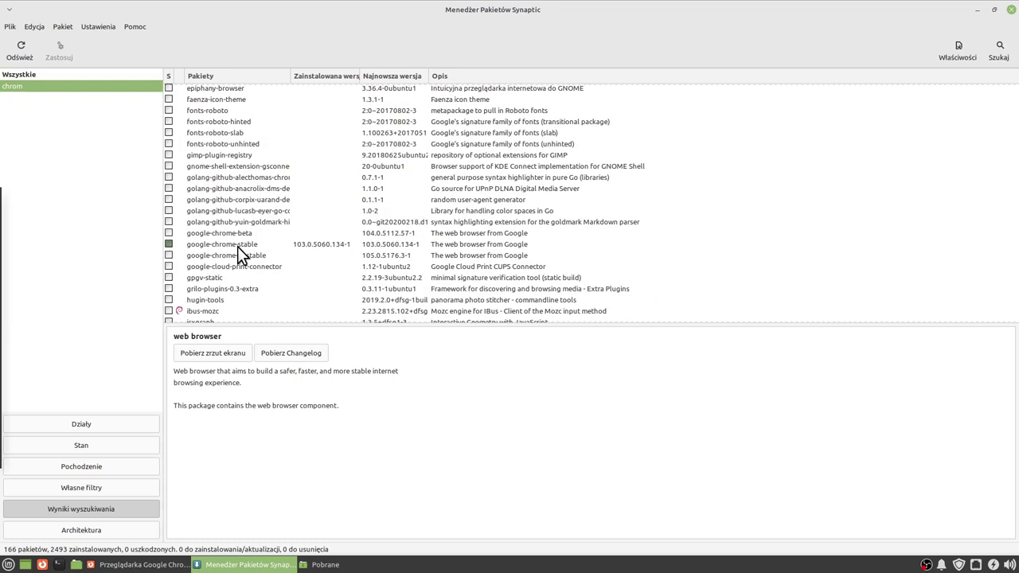
pyautogui.click(237, 244)
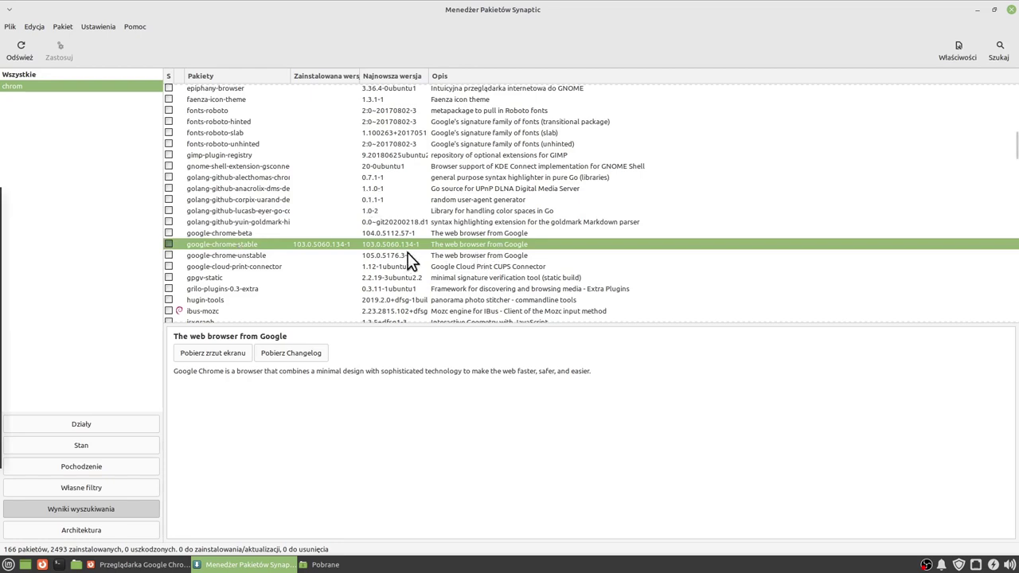
# Close the Synaptic package manager and open the Software Manager (Menedżer oprogramowania).
pyautogui.scroll(-3, 585, 265)
pyautogui.scroll(-4, 604, 256)
pyautogui.scroll(3, 621, 251)
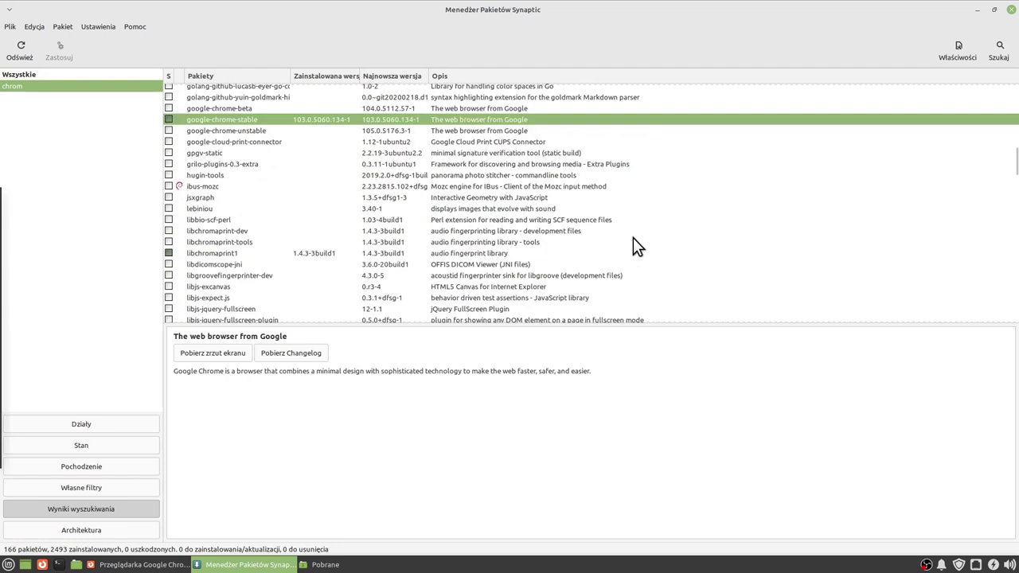
pyautogui.click(1011, 9)
pyautogui.click(9, 564)
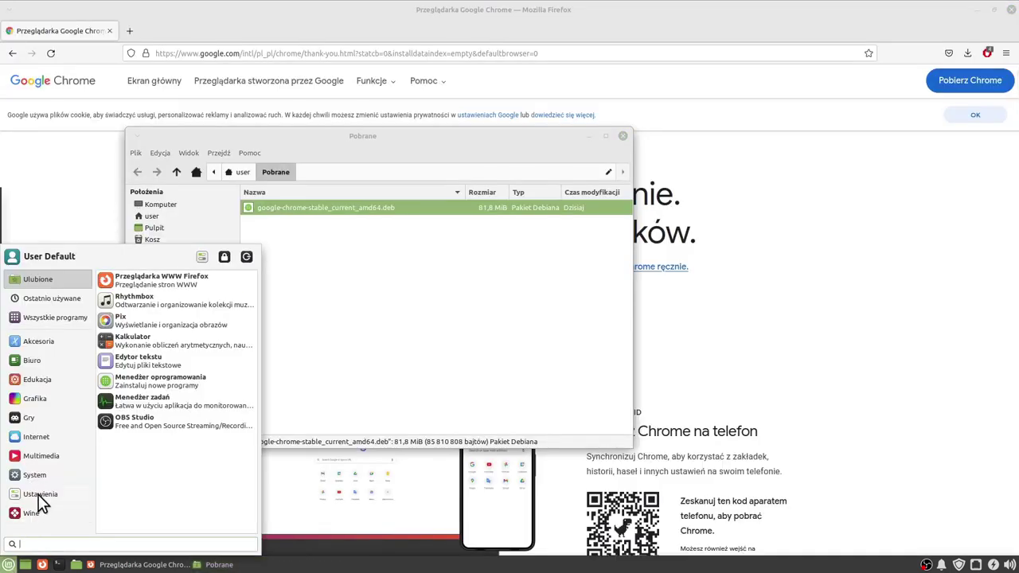
pyautogui.moveTo(41, 475)
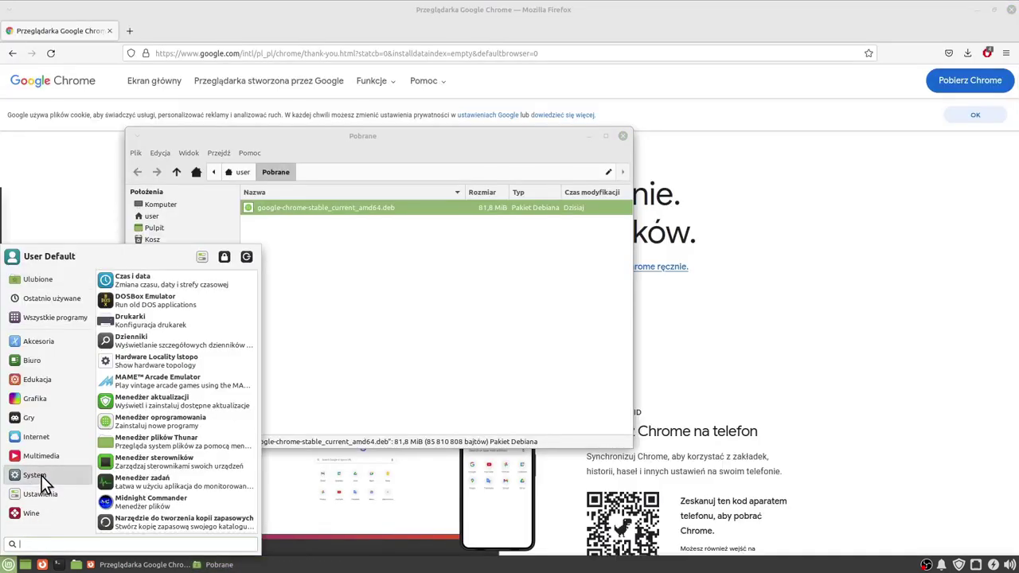
pyautogui.click(180, 428)
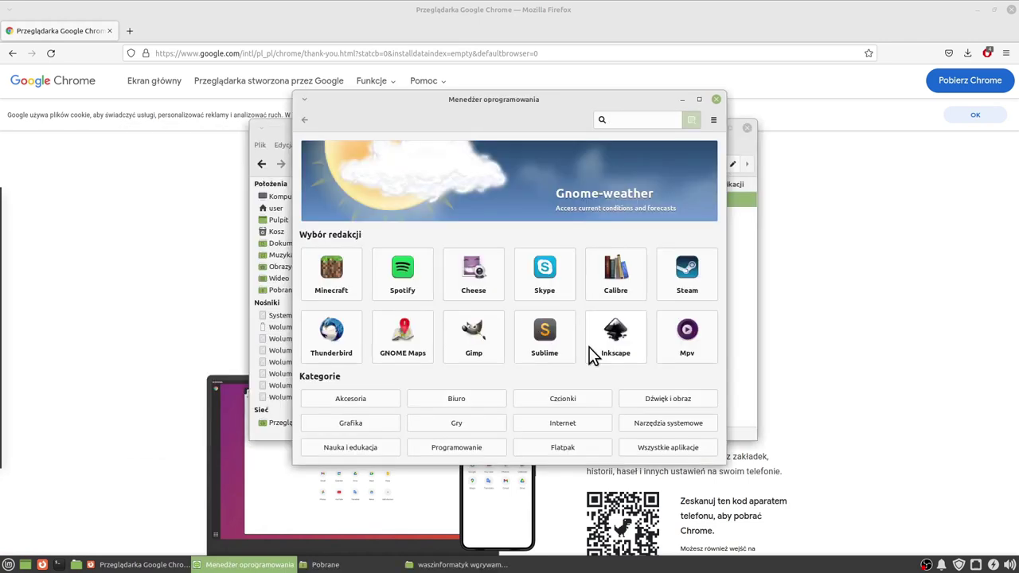
# Browse the Akcesoria, Grafika, Biuro and Gry categories, returning to the start page after each one.
pyautogui.click(338, 399)
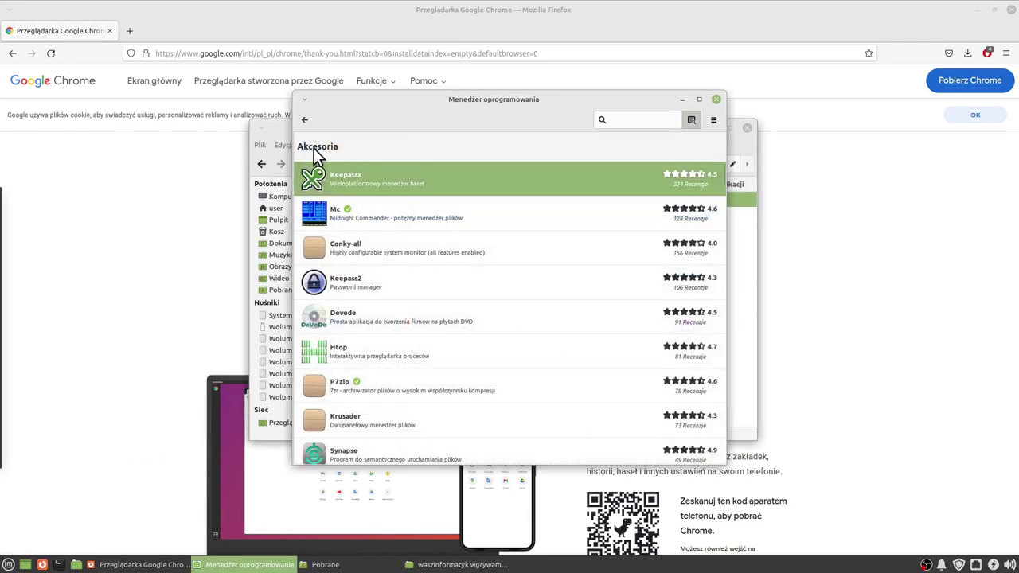
pyautogui.click(303, 120)
pyautogui.click(371, 422)
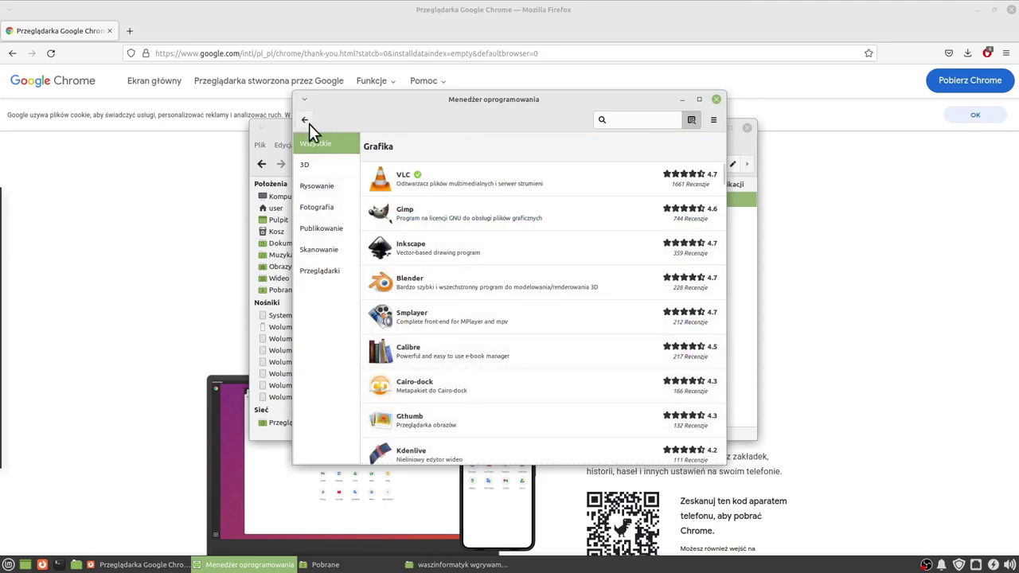
pyautogui.click(305, 120)
pyautogui.click(423, 398)
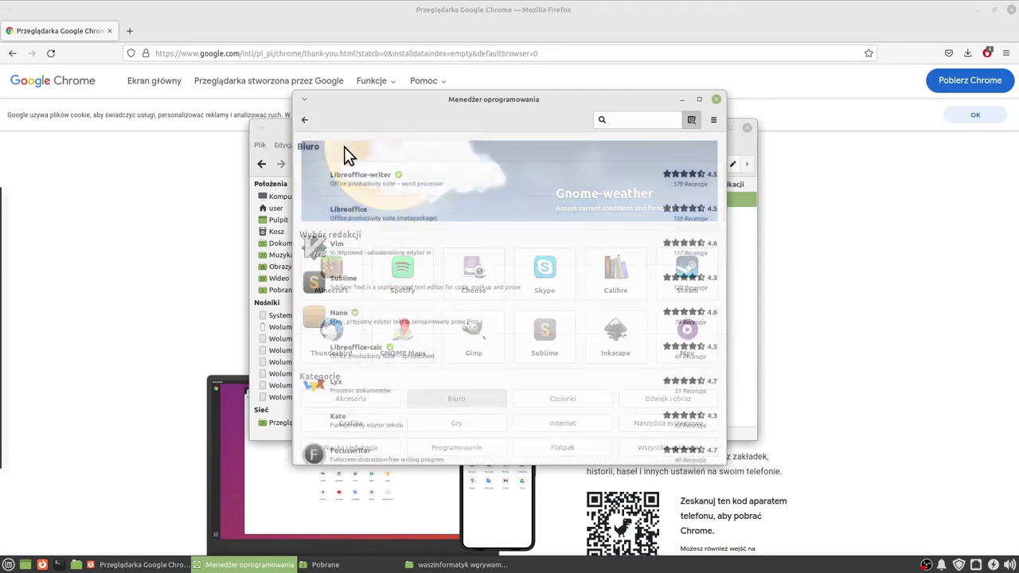
pyautogui.click(304, 120)
pyautogui.click(472, 423)
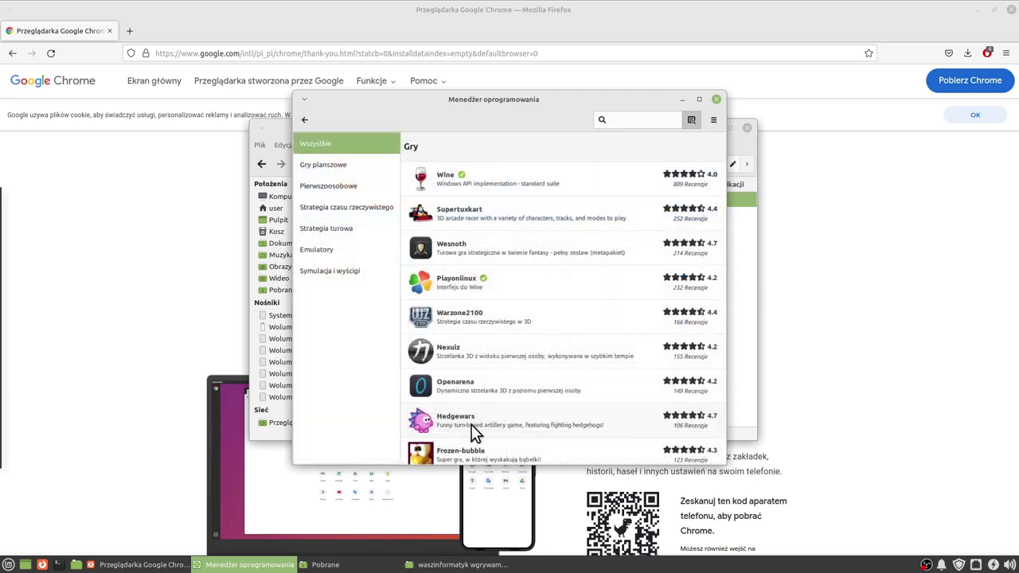
pyautogui.click(305, 121)
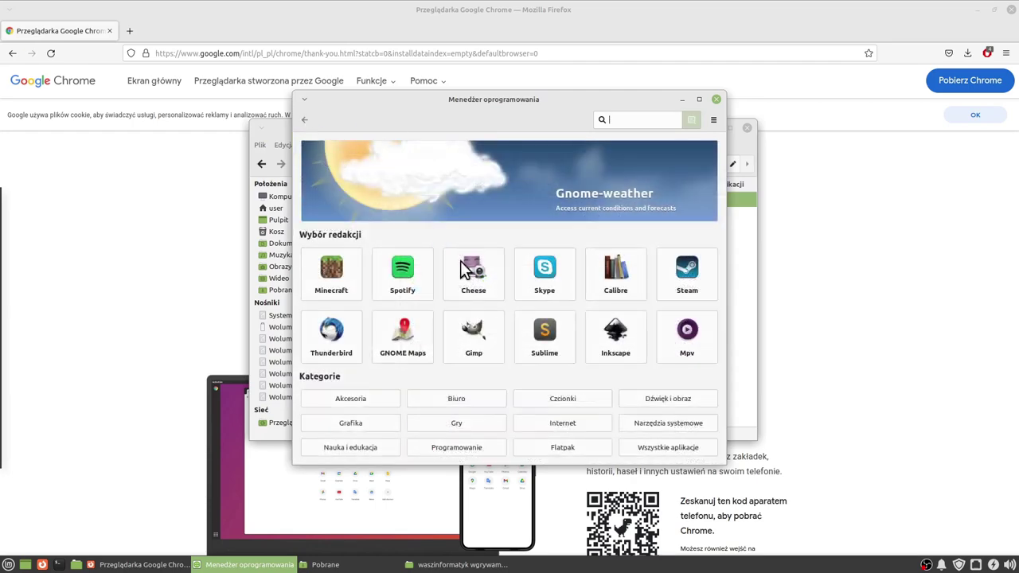
# Browse the Flatpak category and view the descriptions of Edytor obrazów GIMP and Bitwarden.
pyautogui.click(568, 448)
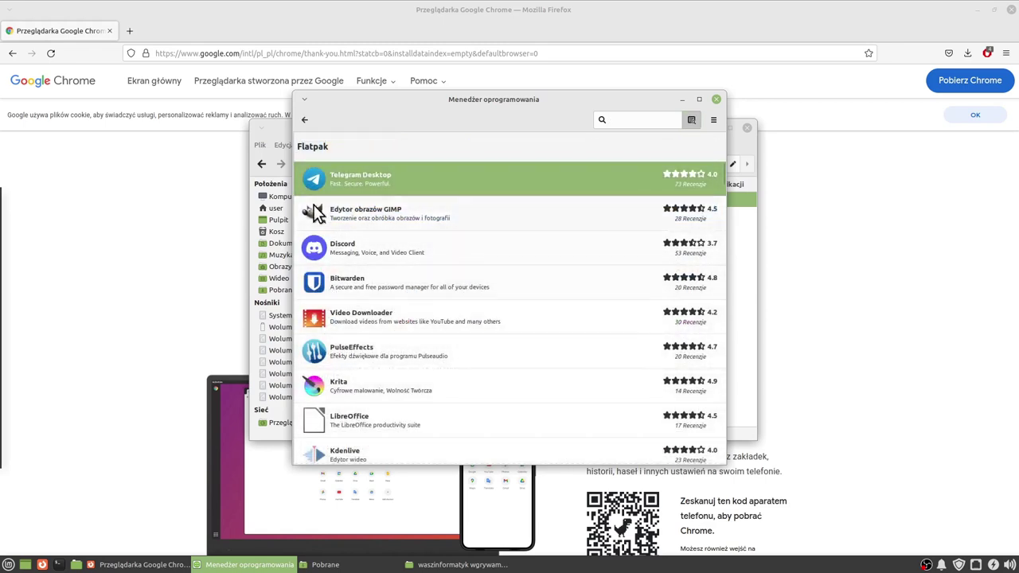
pyautogui.click(305, 123)
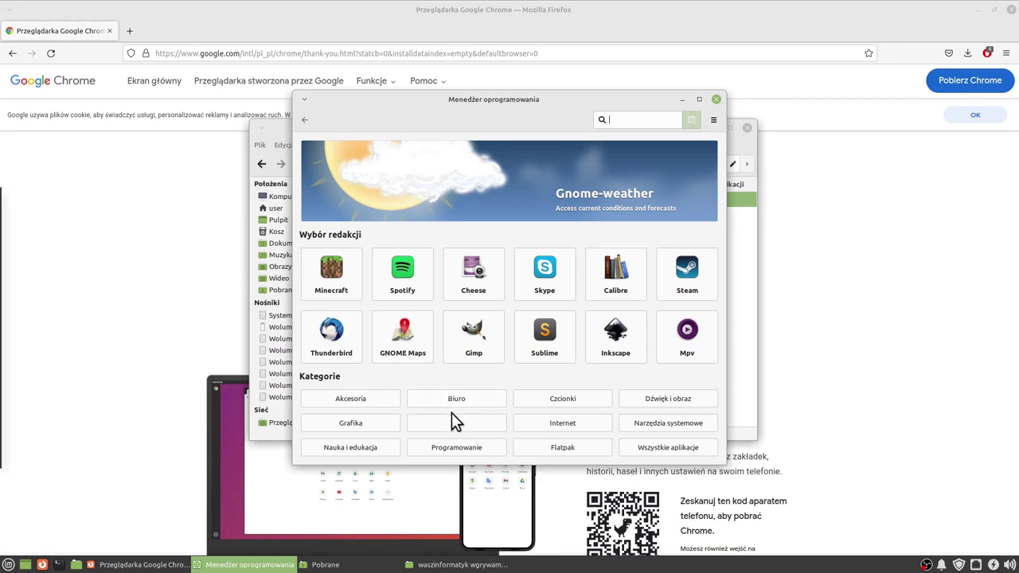
pyautogui.click(560, 447)
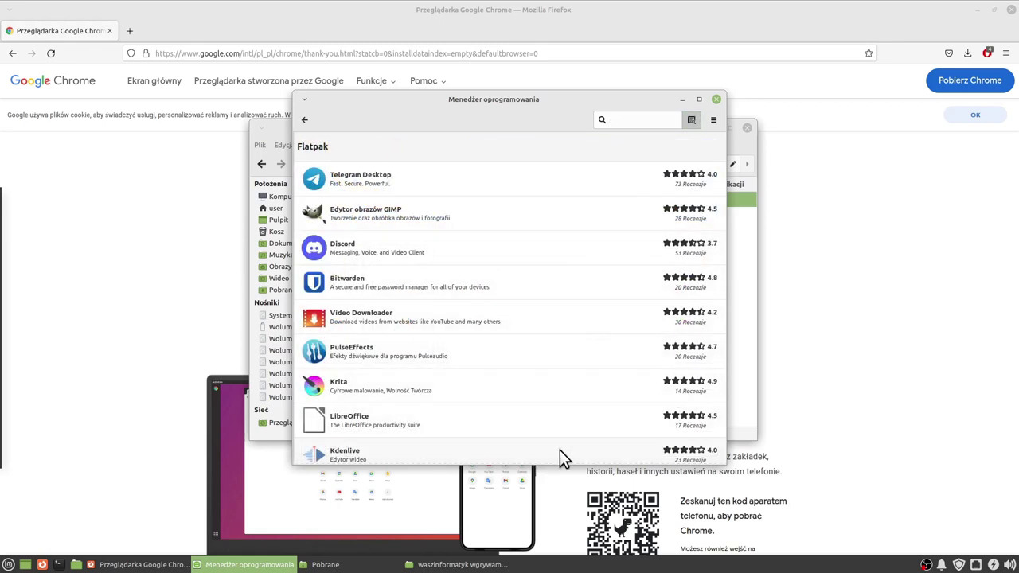
pyautogui.click(405, 213)
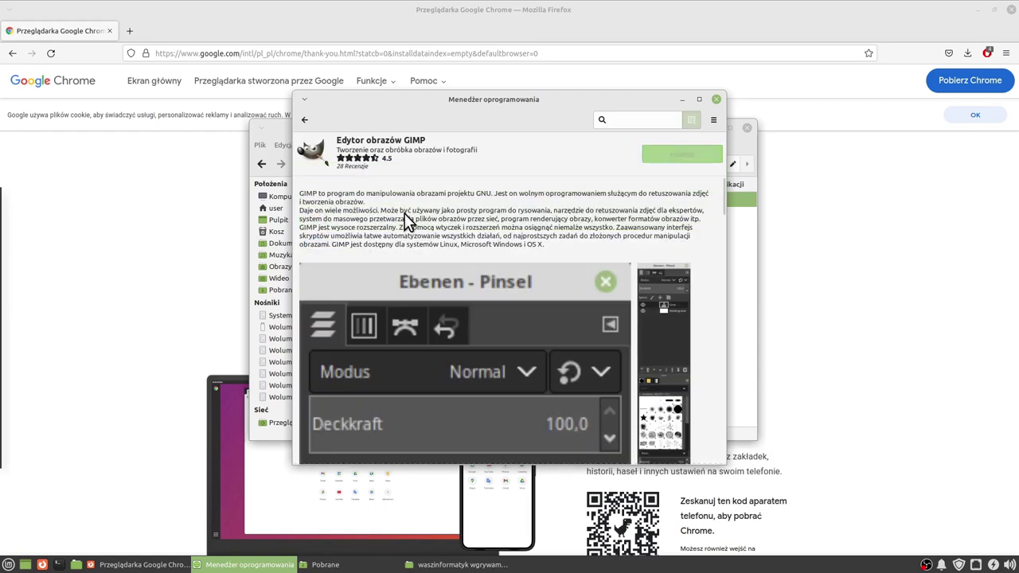
pyautogui.click(305, 123)
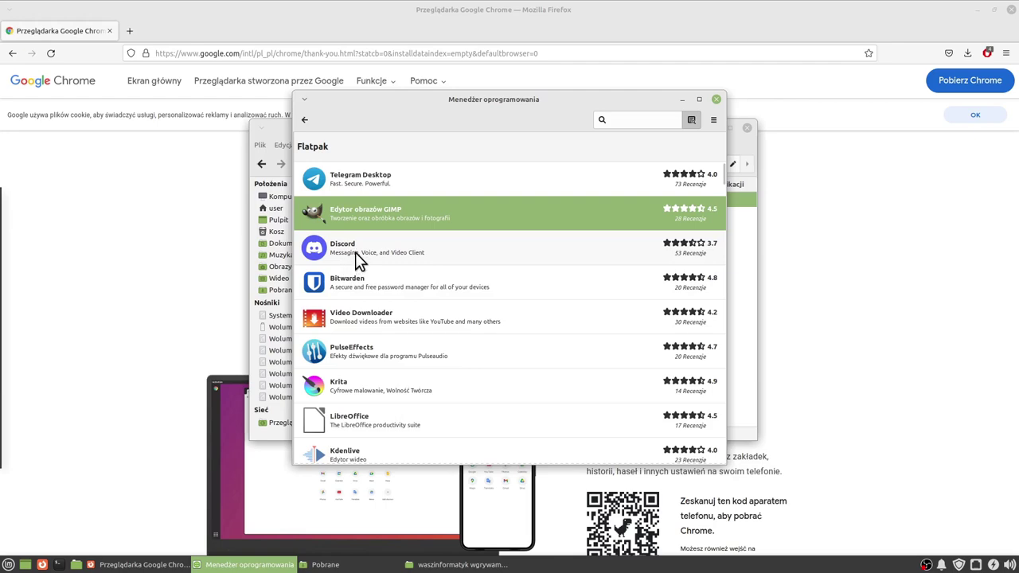
pyautogui.click(349, 276)
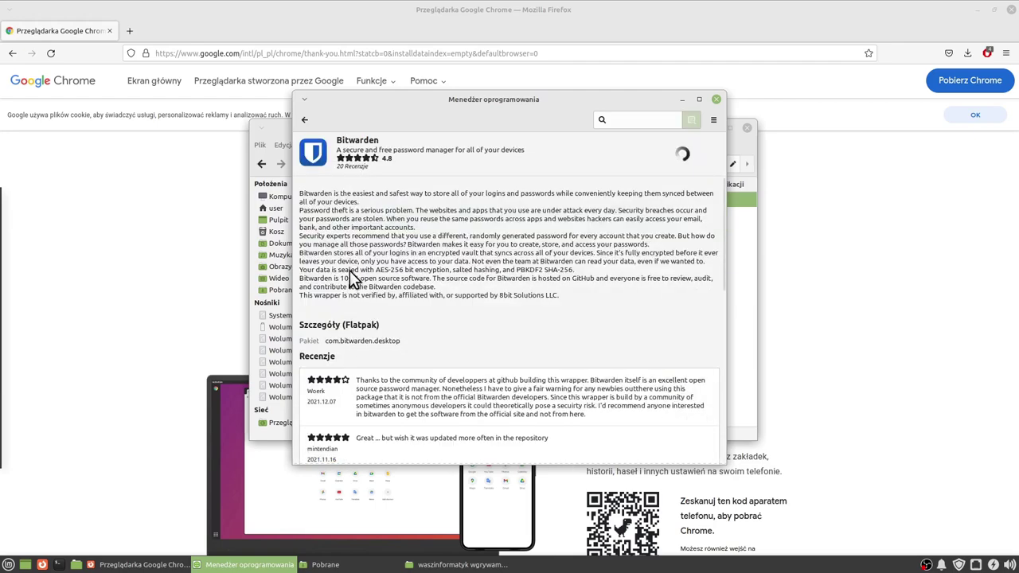
pyautogui.click(307, 120)
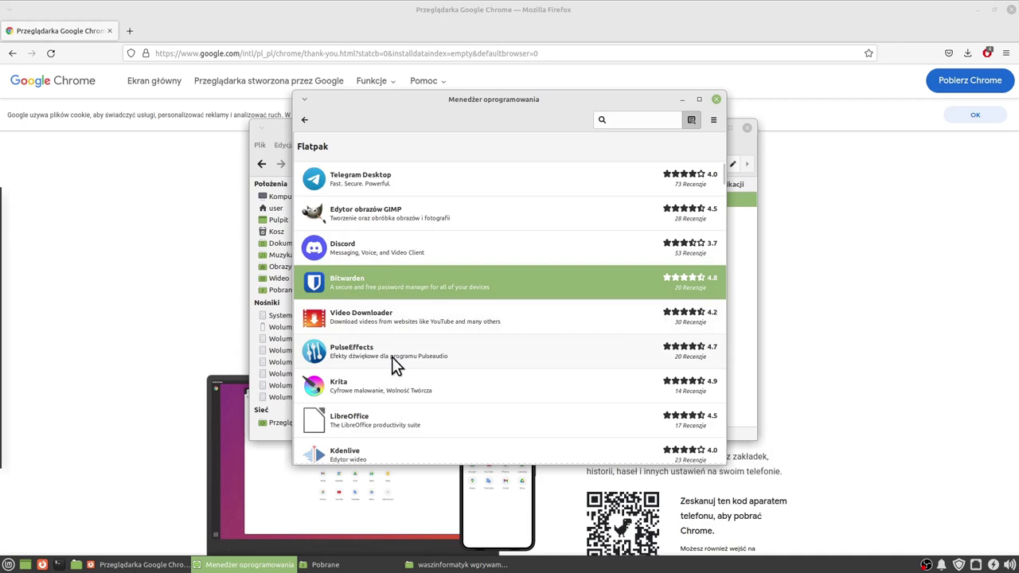
pyautogui.scroll(-2, 395, 365)
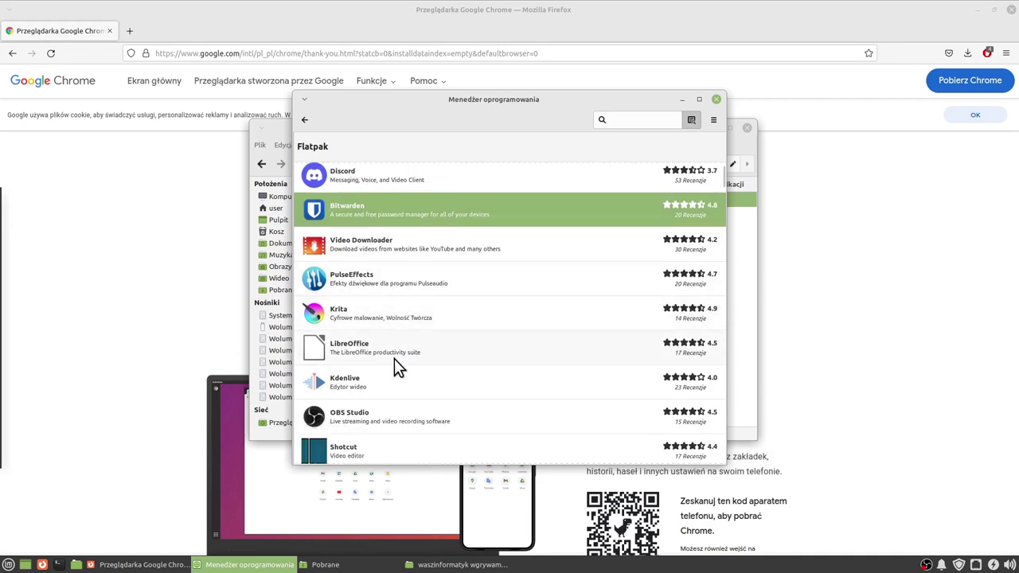